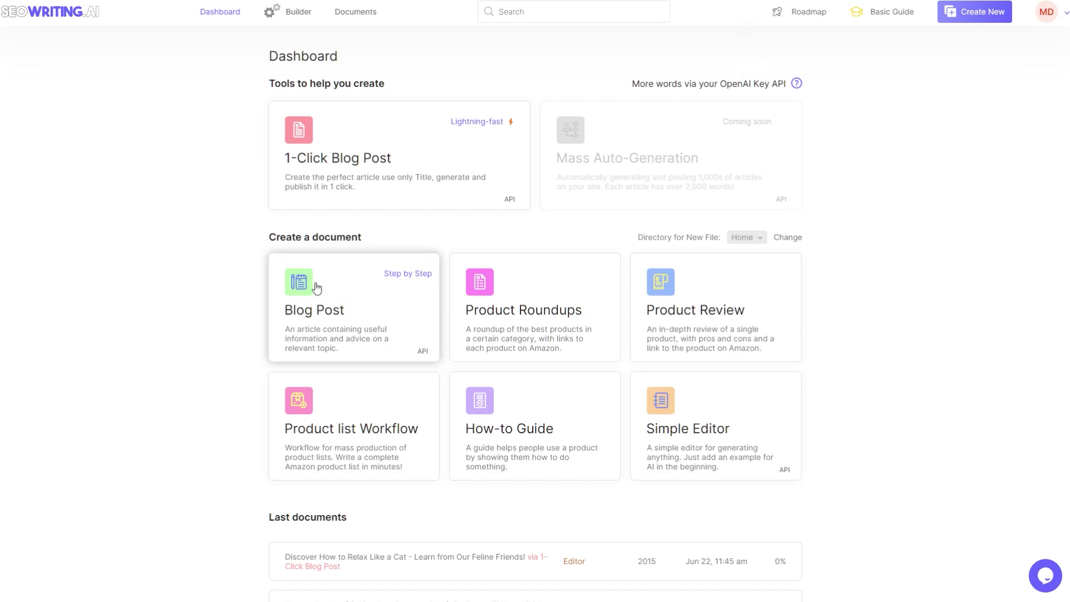
- Start a new Product Review document from the Dashboard and click into its empty editor
scroll(182, 218, "down", 2)
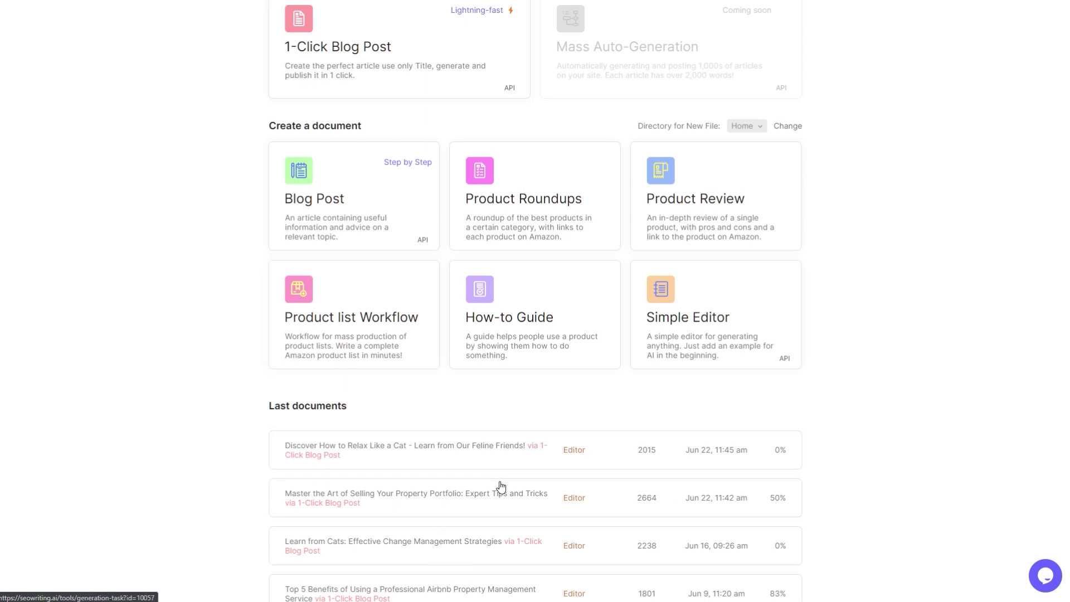
scroll(528, 503, "up", 1)
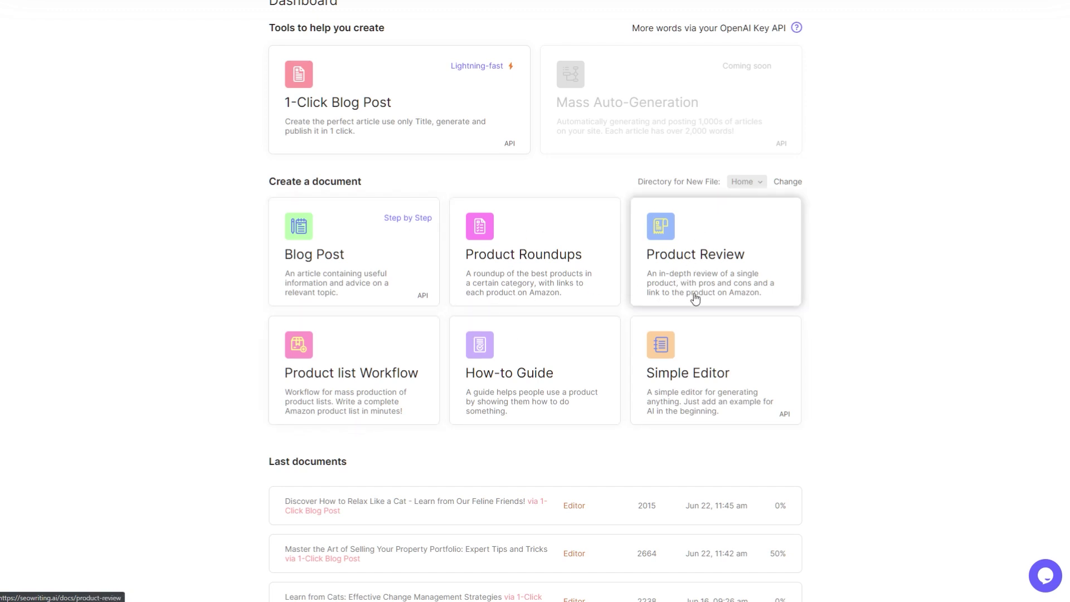
left_click(695, 277)
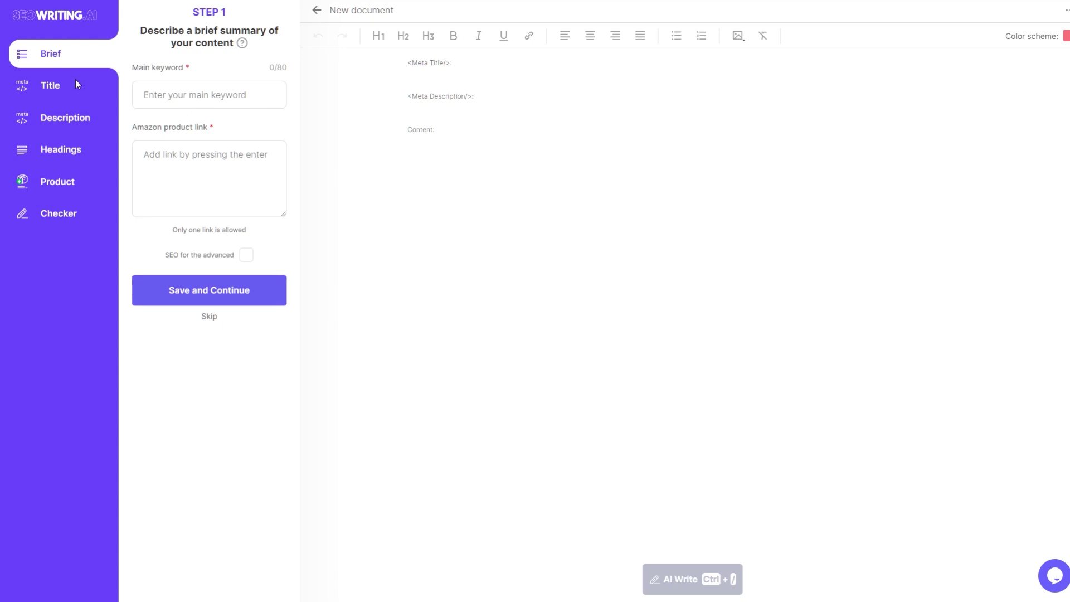
left_click(511, 227)
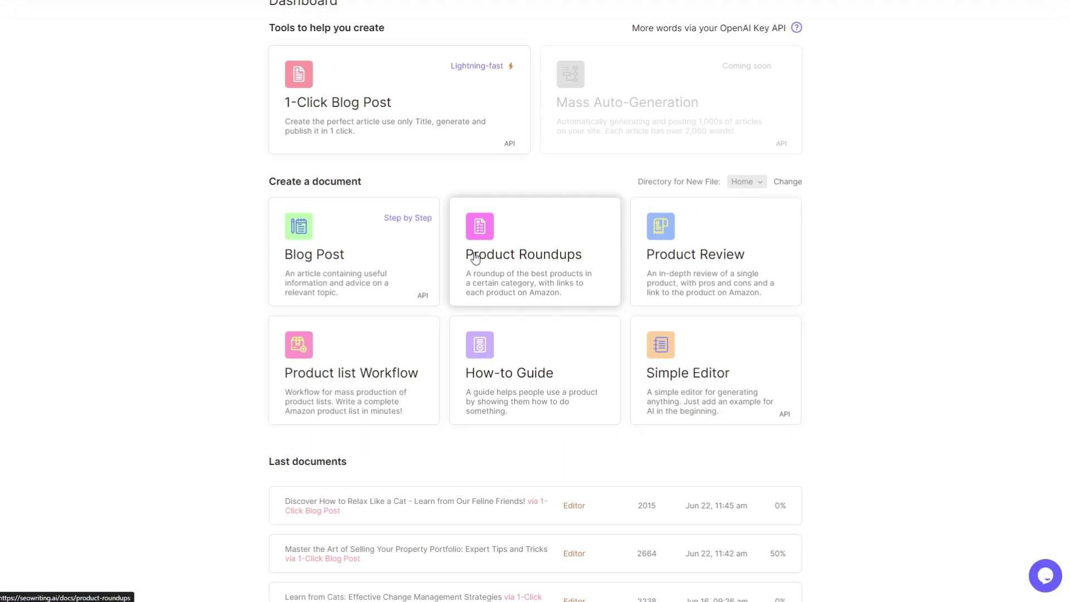
- In 1-Click Blog Post, paste the keyword 'what will mortgage advisor ask' and generate a title
left_click(337, 116)
left_click(326, 152)
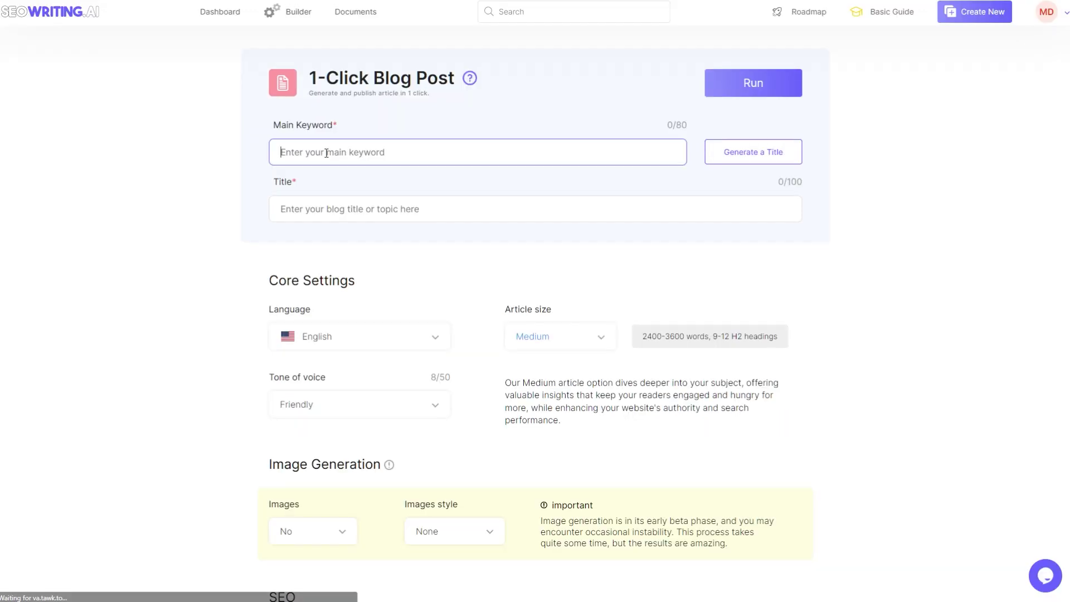
right_click(326, 152)
left_click(390, 241)
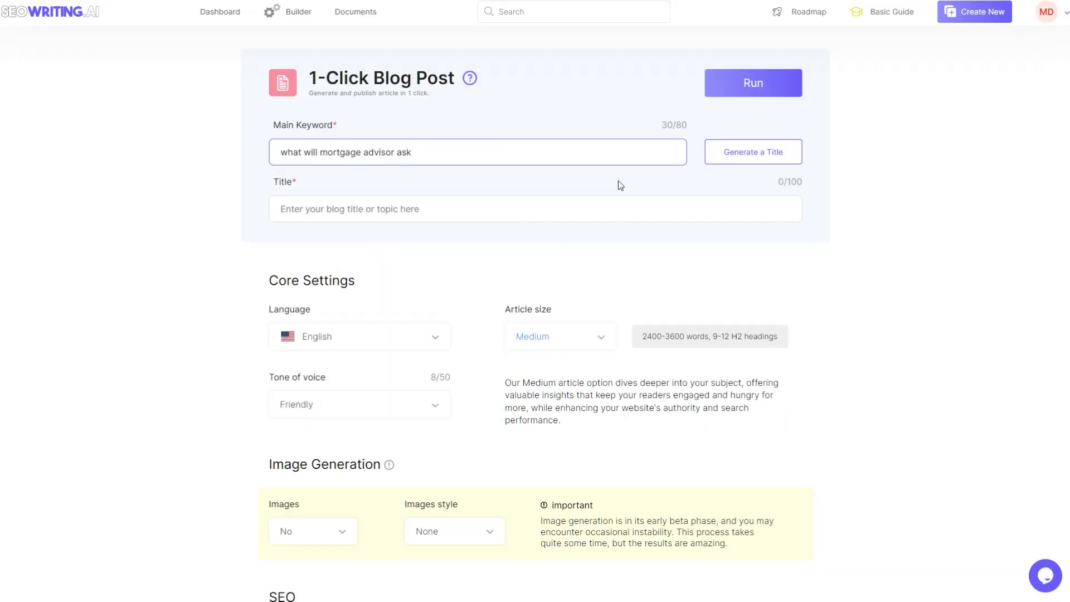
left_click(783, 157)
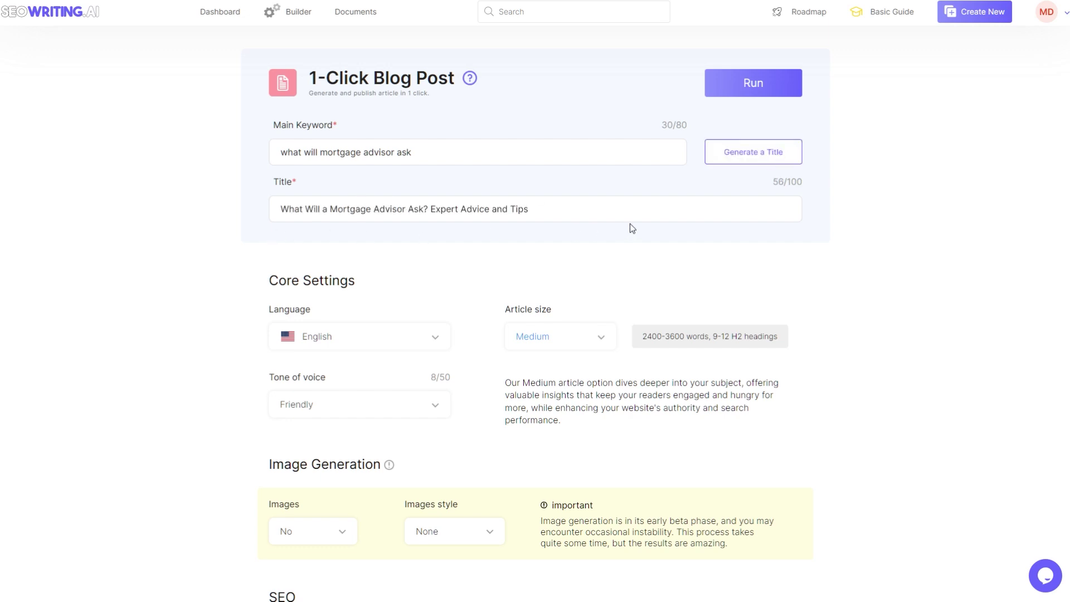
- Keep English as the language and Medium as the article size, then open the tone choices
left_click(341, 341)
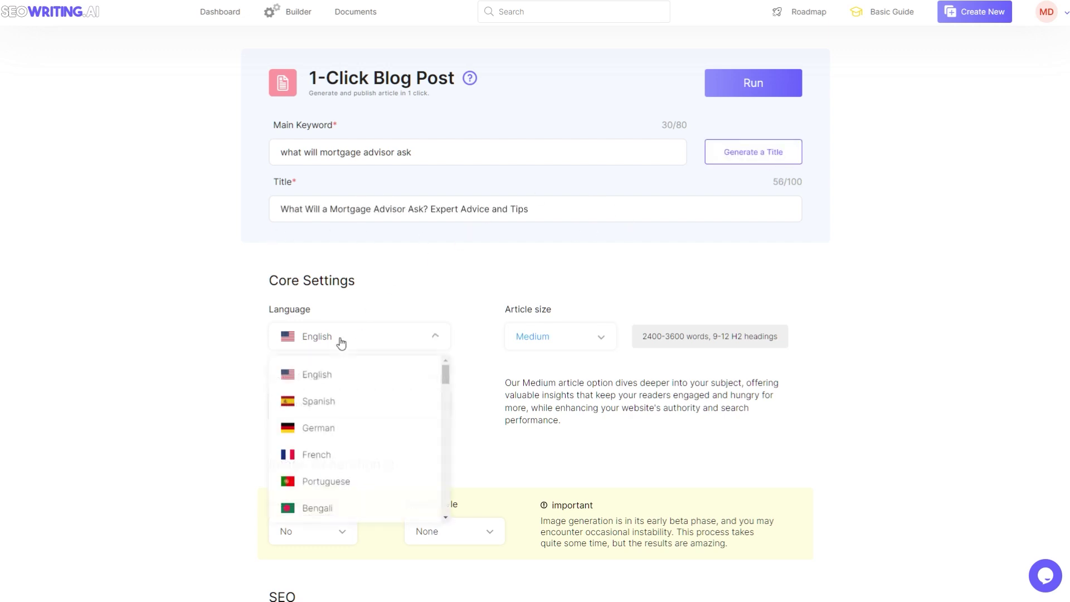
left_click(341, 341)
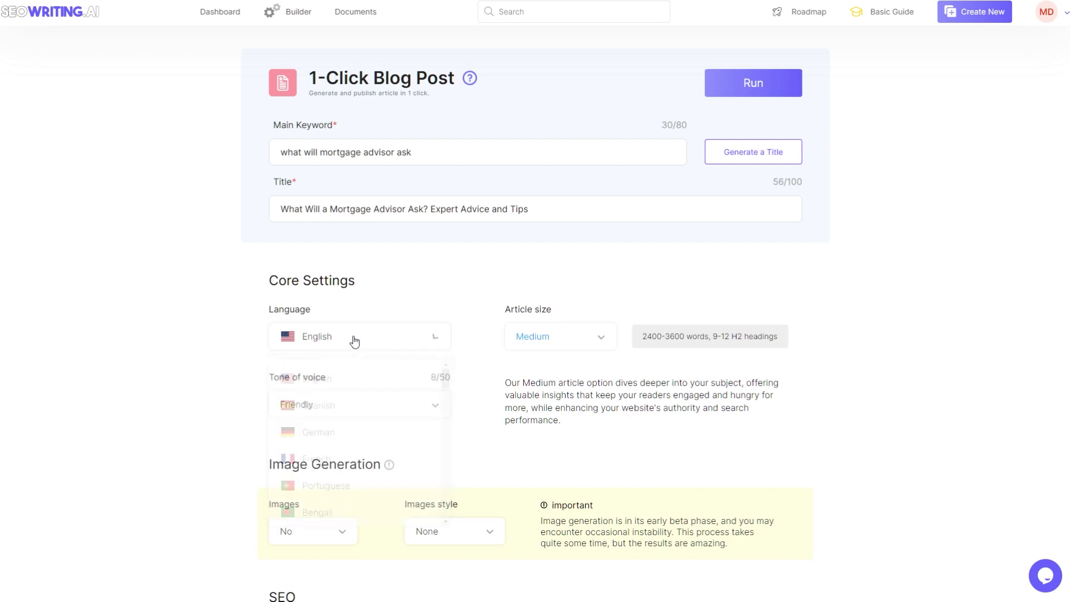
left_click(533, 339)
left_click(432, 424)
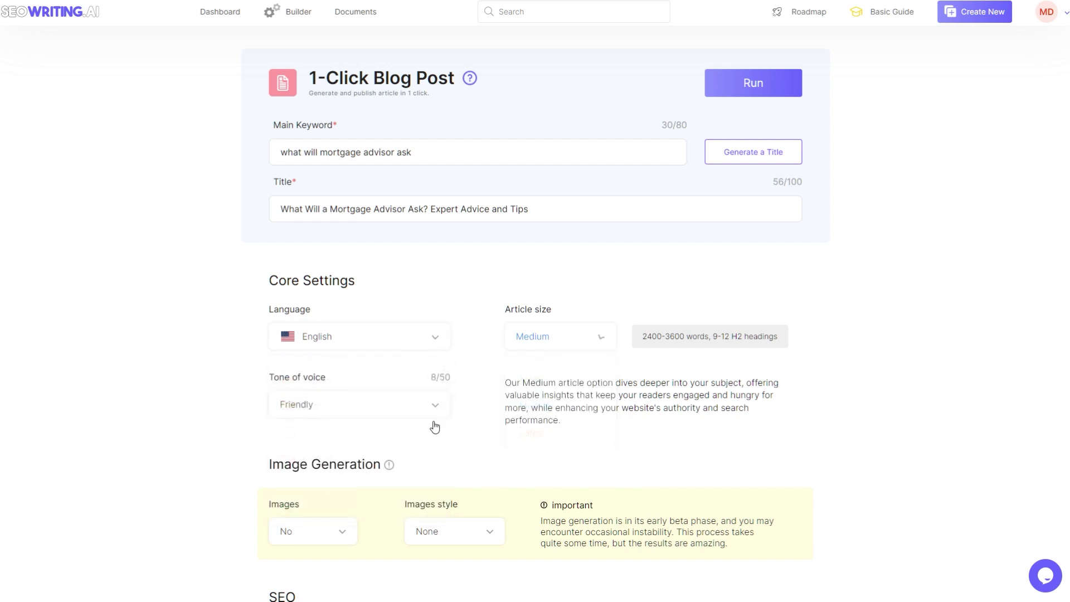
left_click(390, 403)
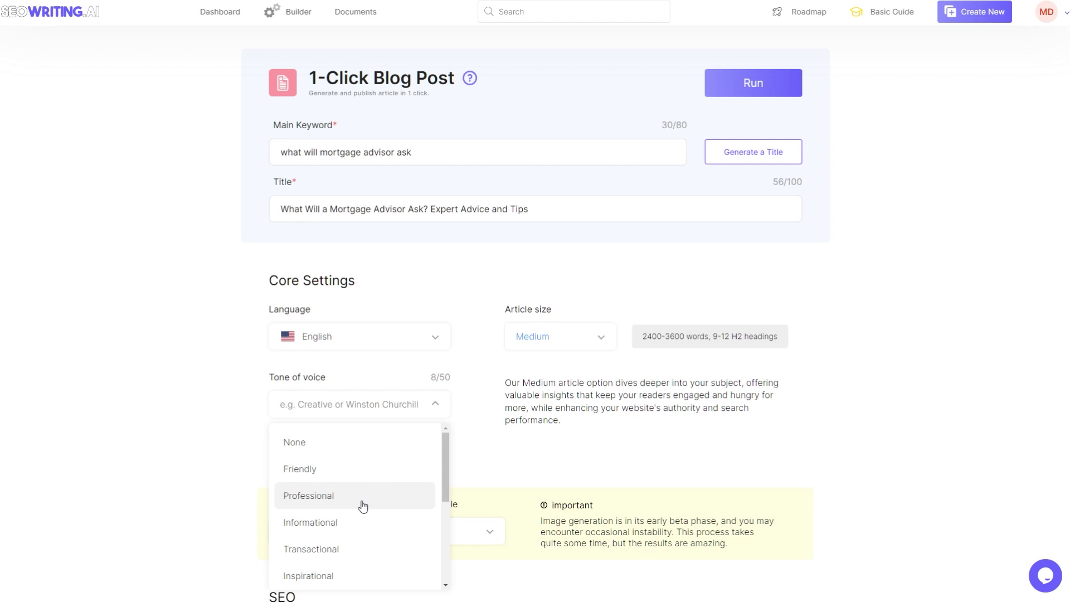
scroll(377, 549, "down", 2)
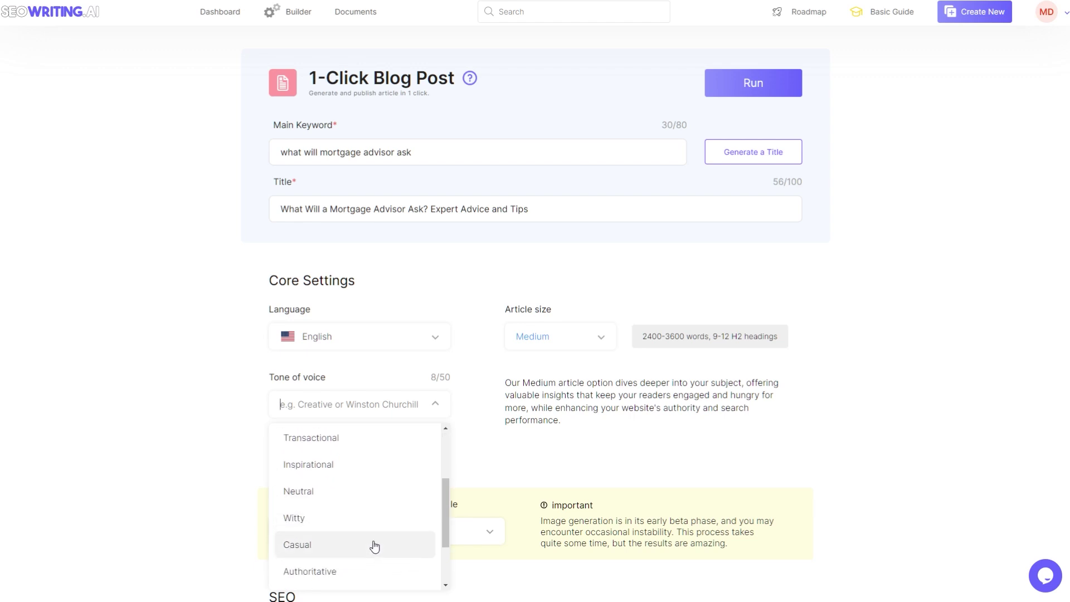
- Pick the Authoritative tone, try Small and Large sizes before returning to Medium, and set Images to Yes
left_click(359, 570)
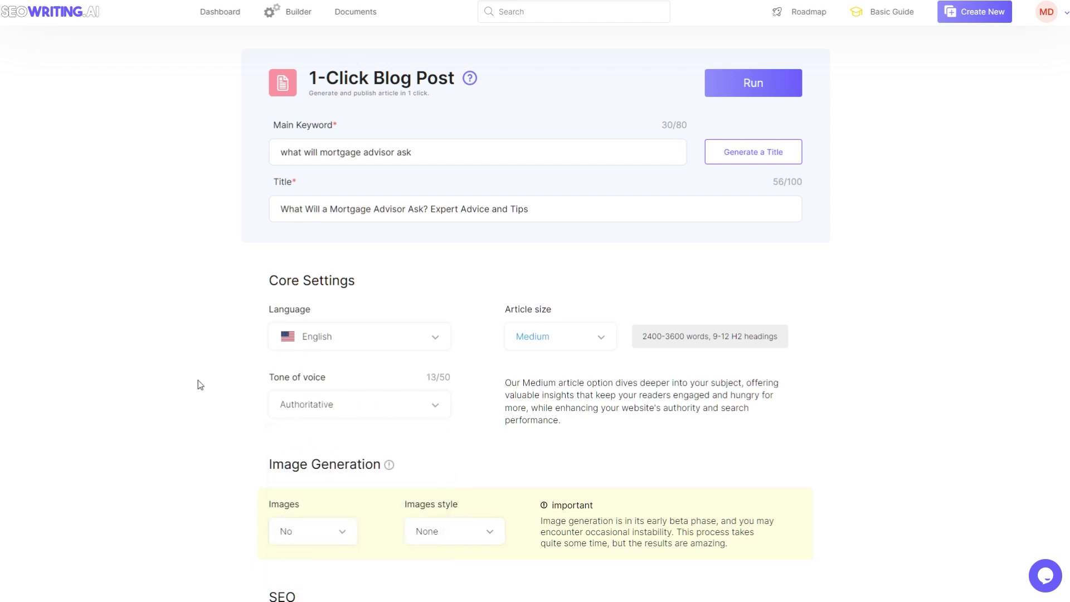
scroll(198, 380, "down", 3)
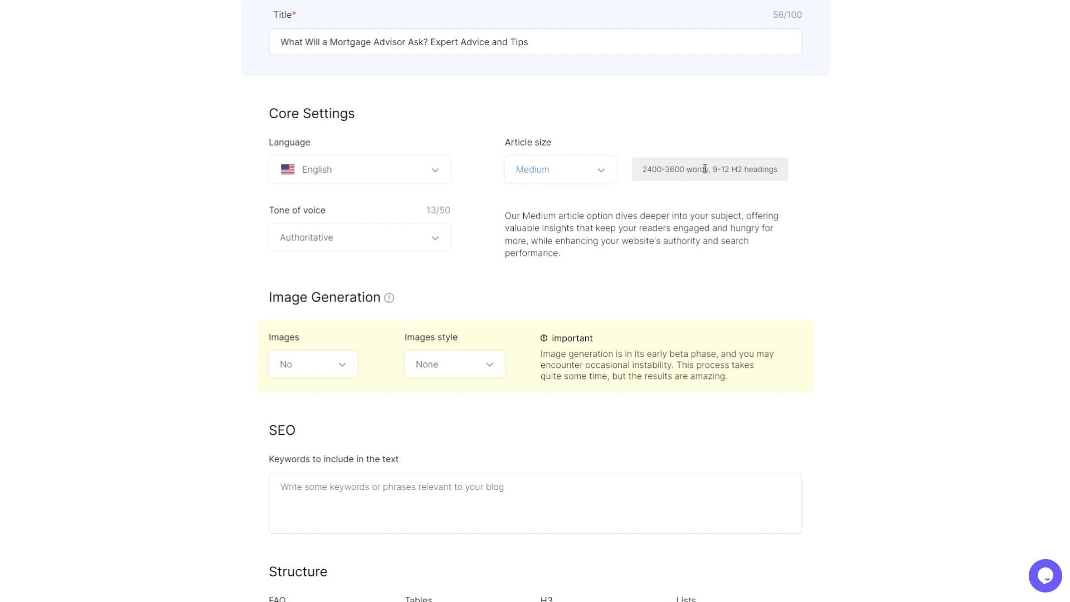
left_click(580, 182)
left_click(582, 198)
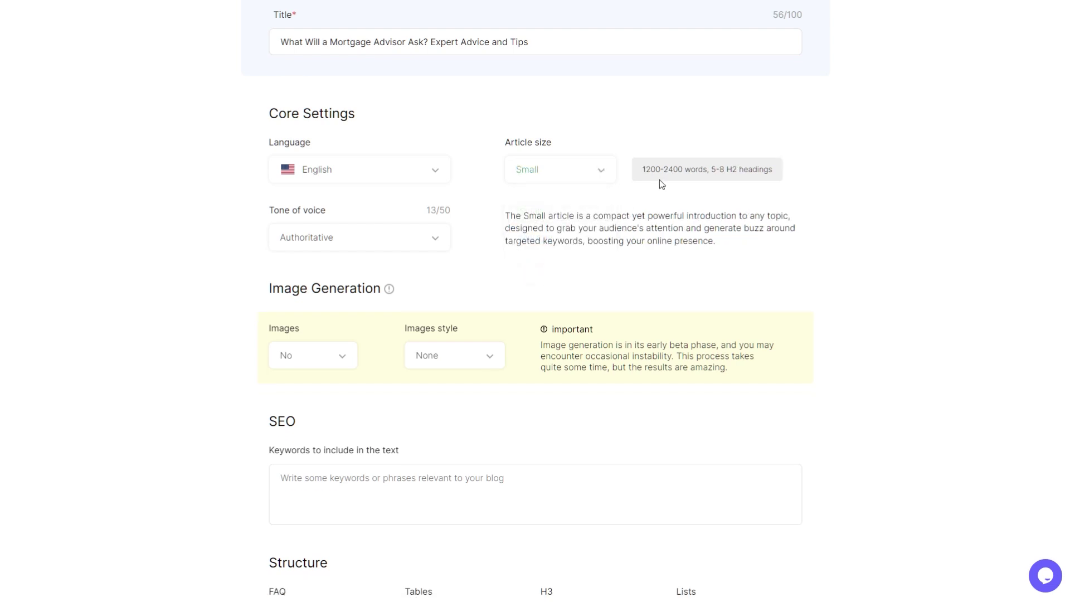
left_click(554, 177)
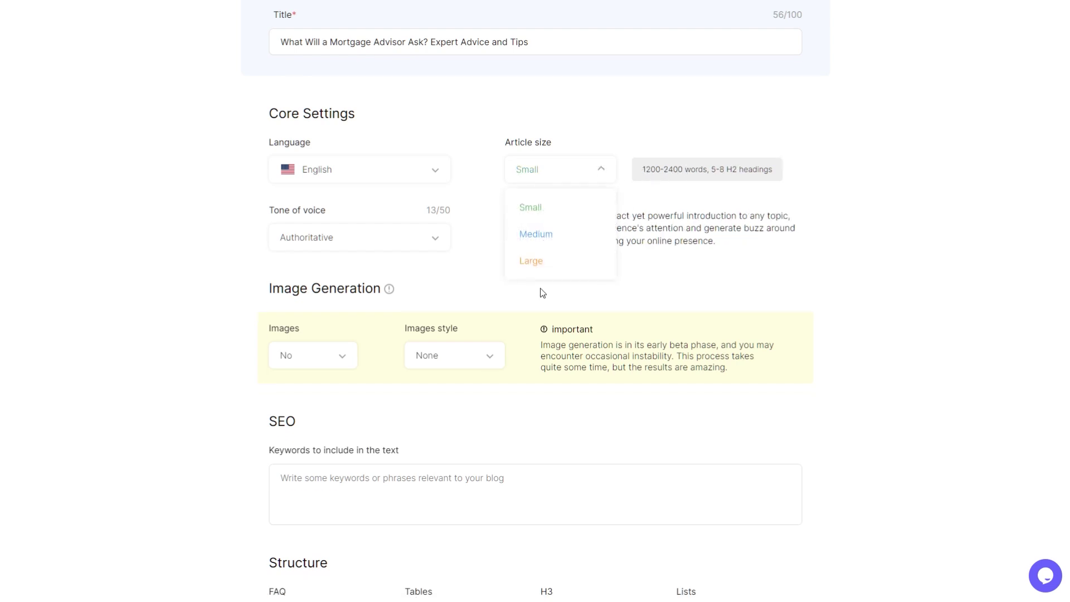
left_click(547, 269)
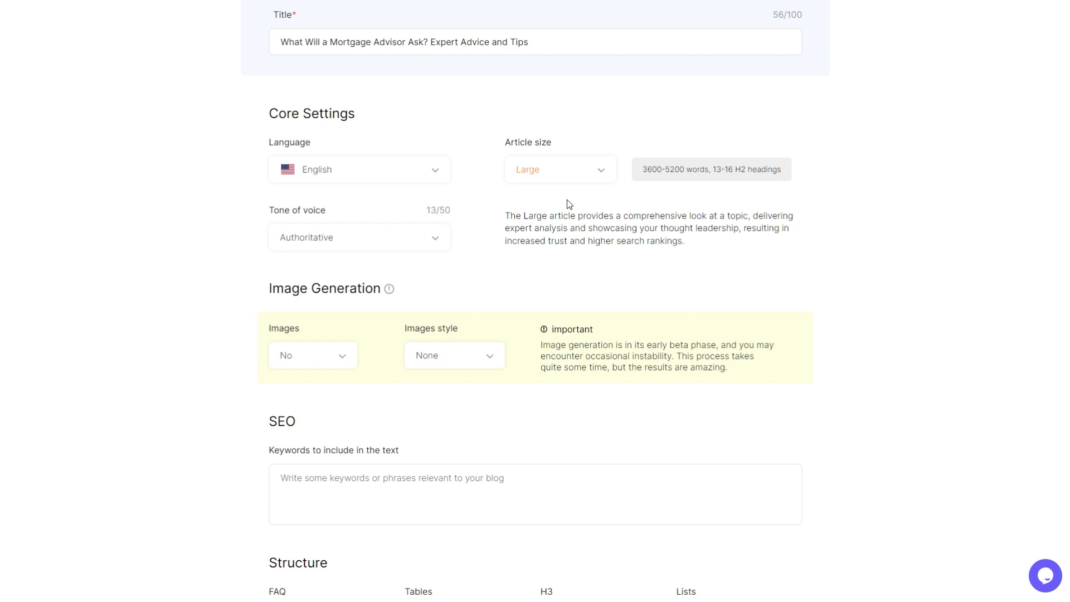
left_click(572, 181)
left_click(552, 231)
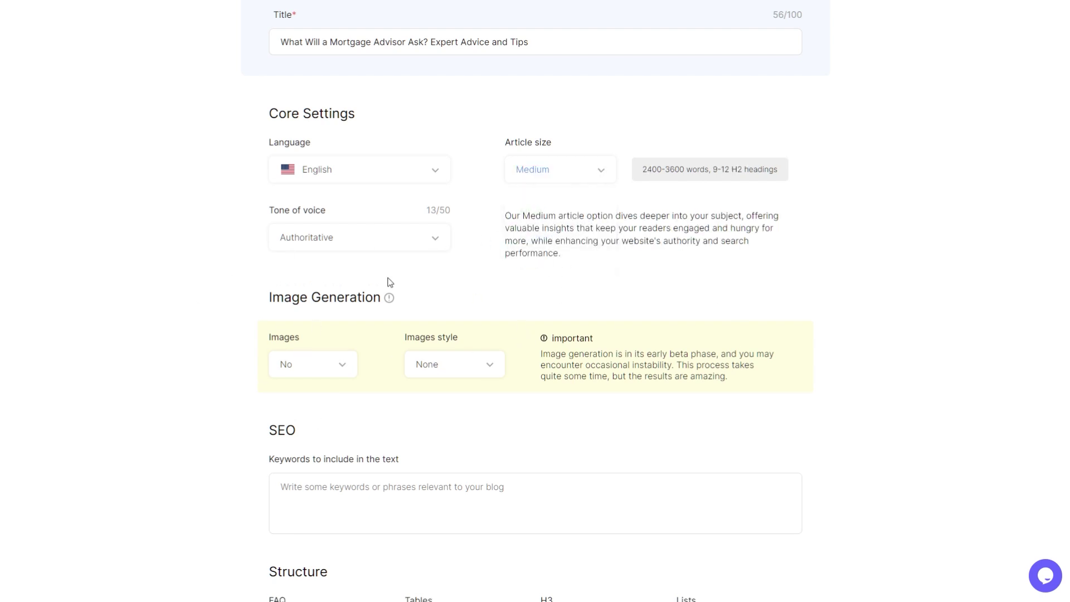
left_click(294, 365)
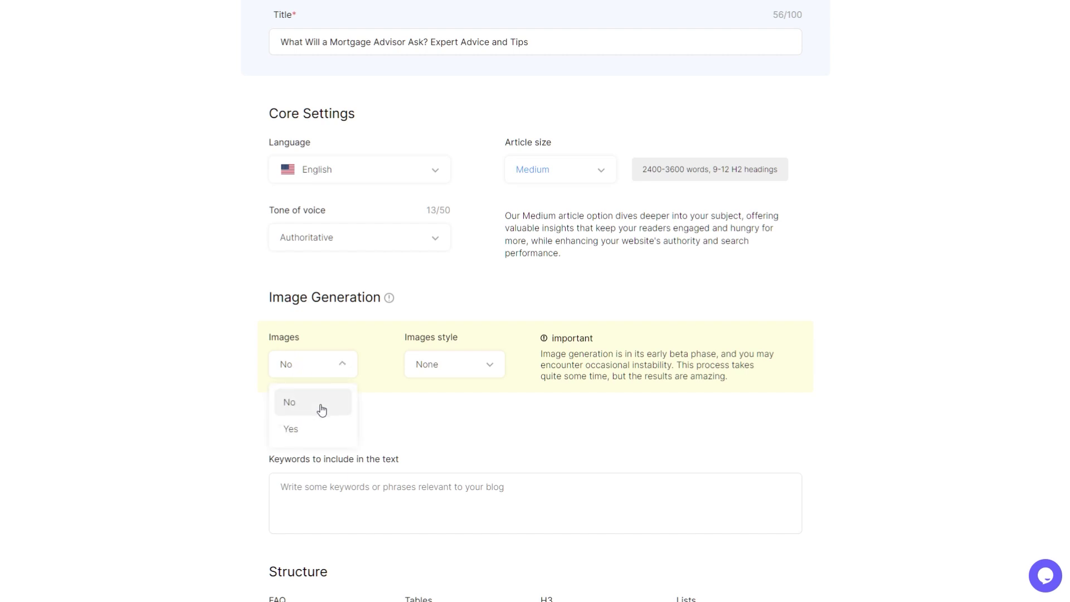
left_click(304, 435)
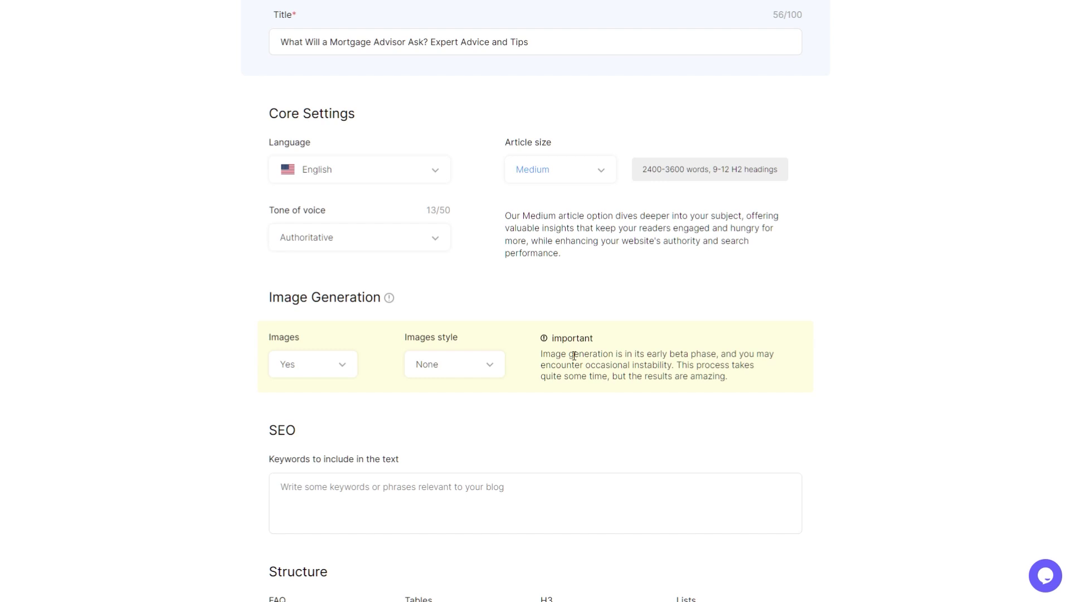
- Choose the Photo image style and review the structure options, Home document and GPT 3.5 settings
left_click(454, 363)
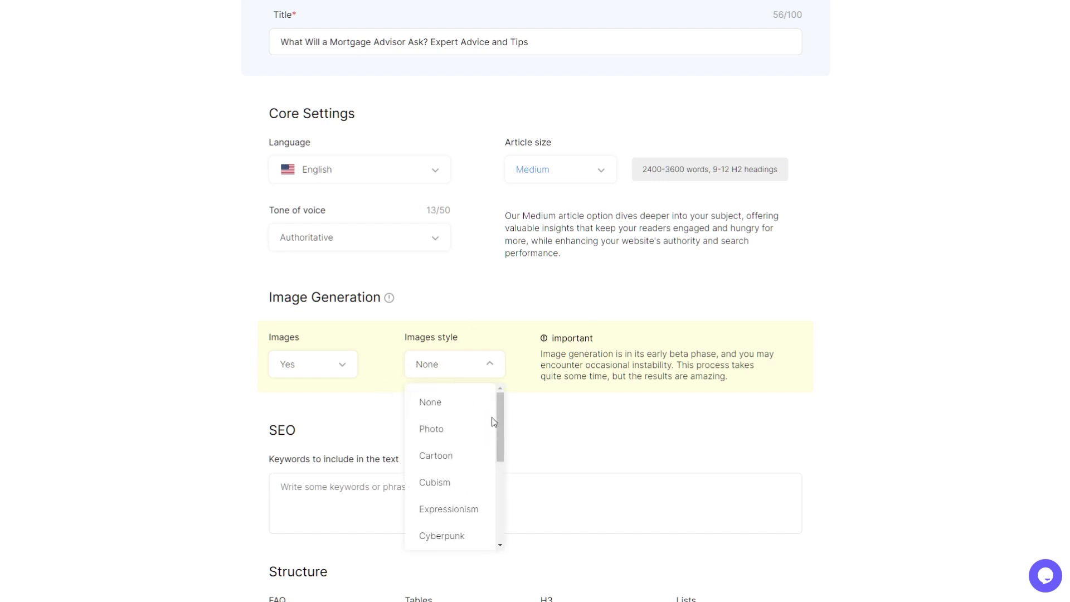
left_click(465, 438)
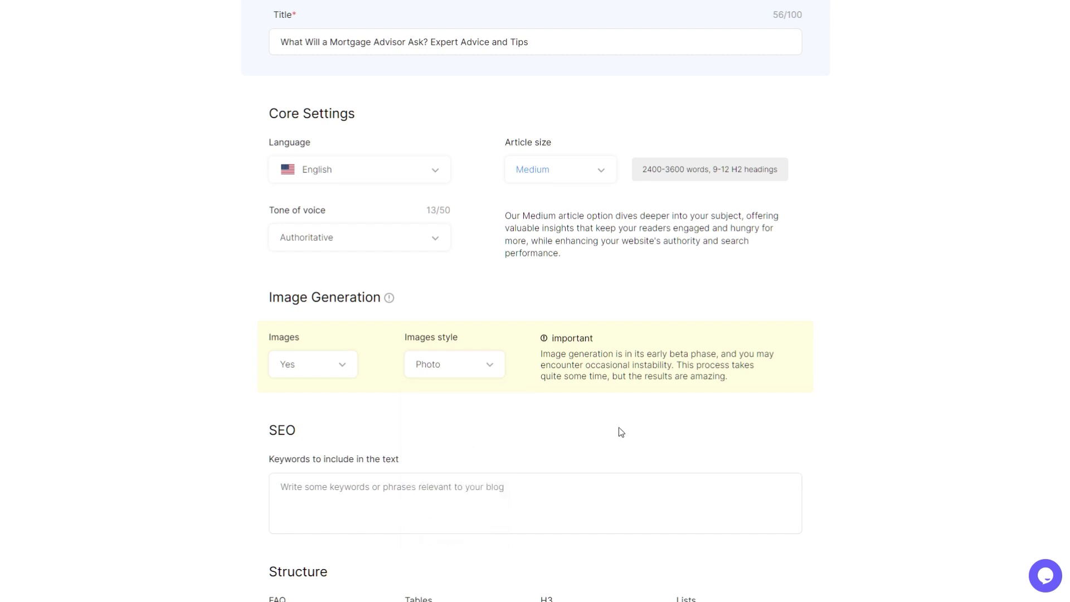
scroll(273, 390, "down", 1)
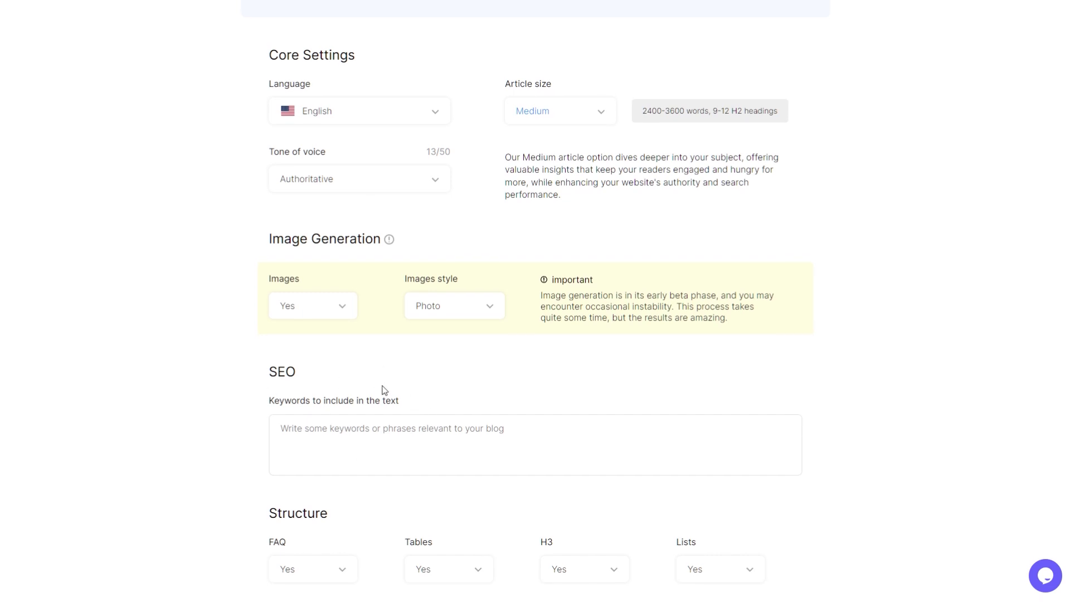
scroll(401, 193, "down", 1)
scroll(449, 289, "up", 3)
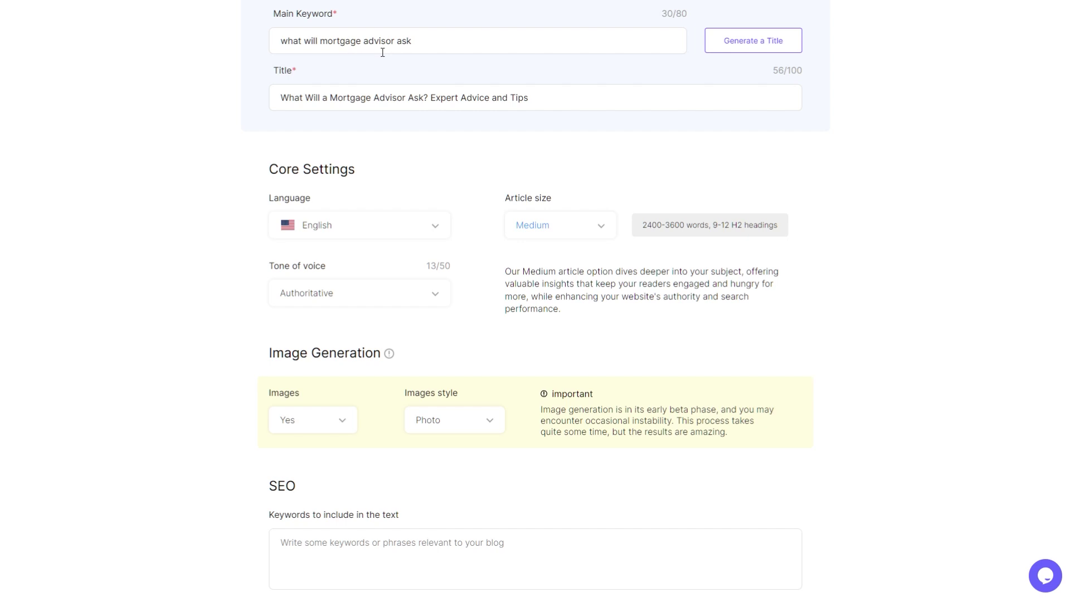
scroll(359, 475, "down", 4)
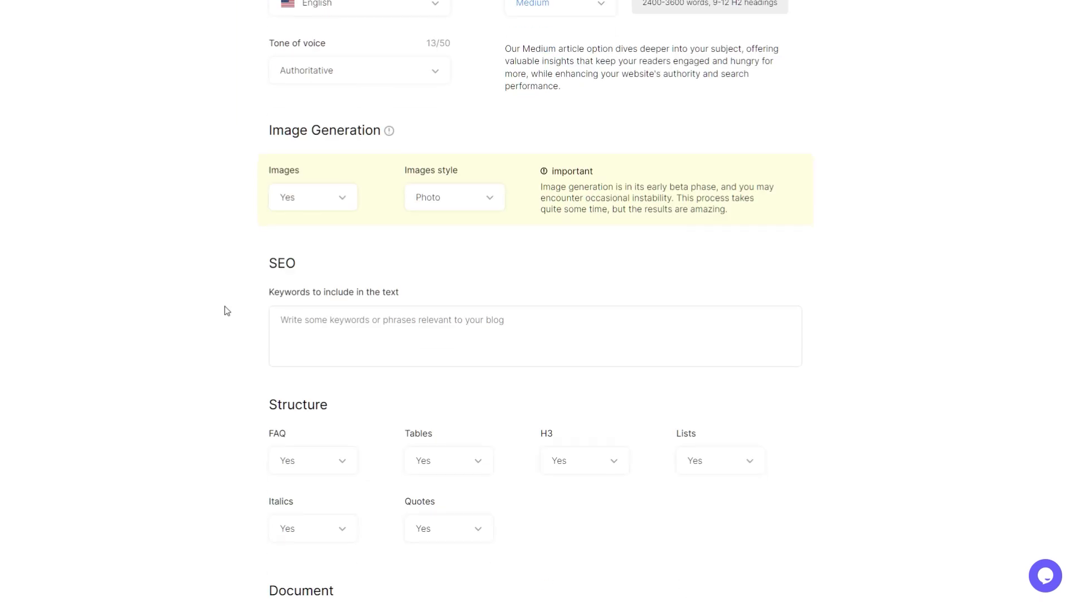
scroll(188, 451, "down", 4)
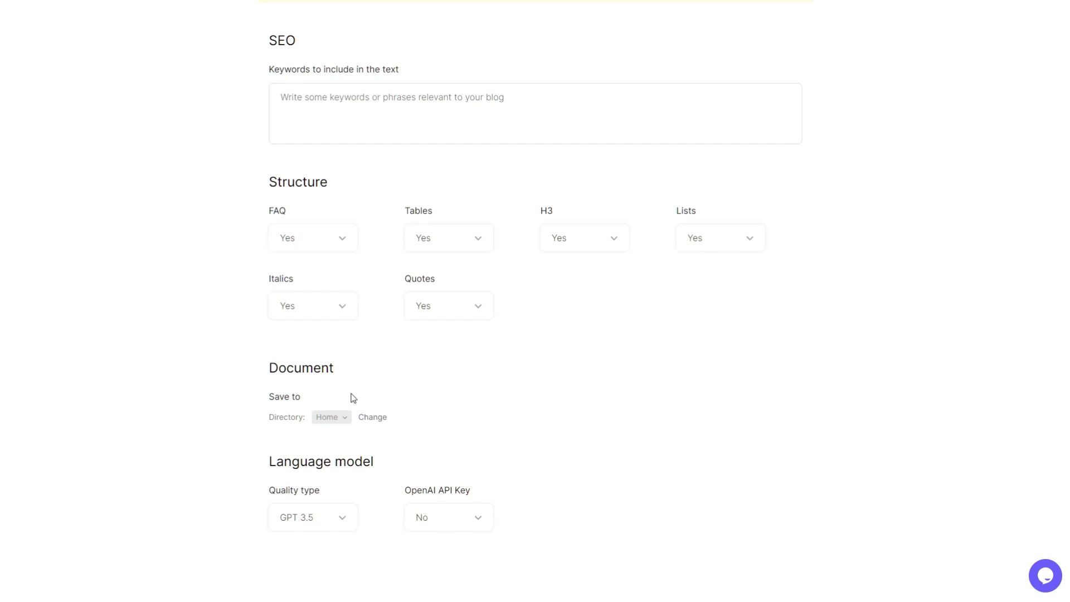
left_click(473, 307)
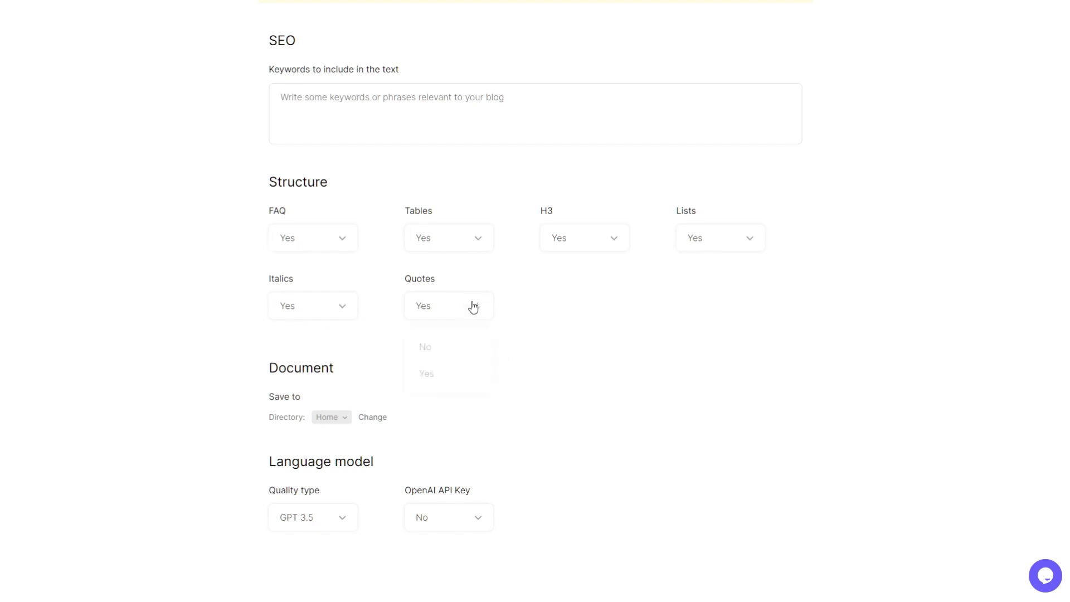
left_click(296, 315)
left_click(332, 248)
left_click(759, 377)
left_click(343, 531)
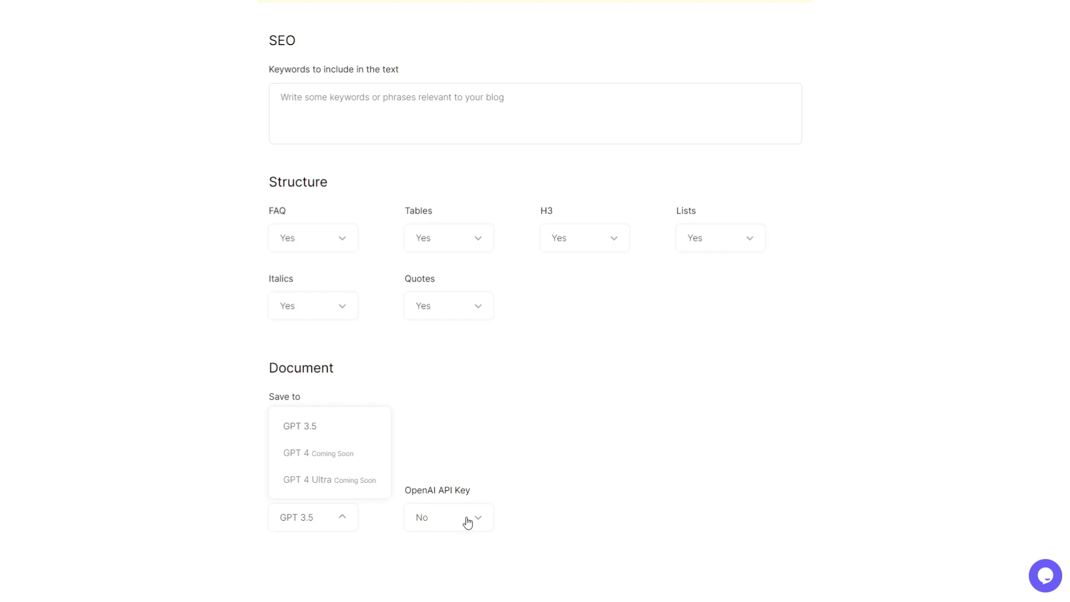
left_click(494, 480)
left_click(463, 517)
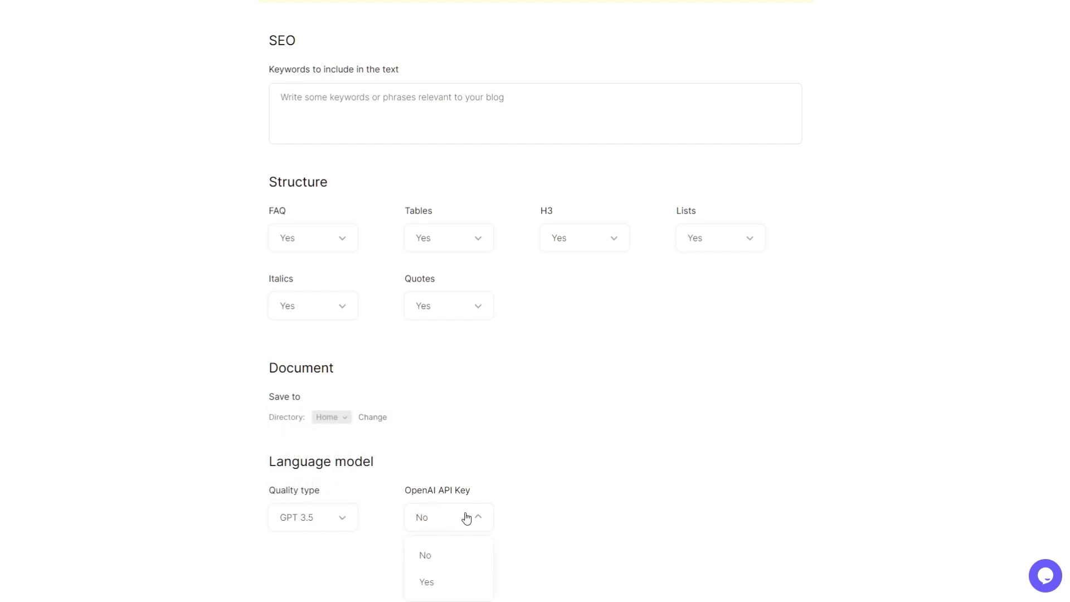
left_click(521, 452)
scroll(496, 450, "down", 1)
scroll(497, 489, "up", 7)
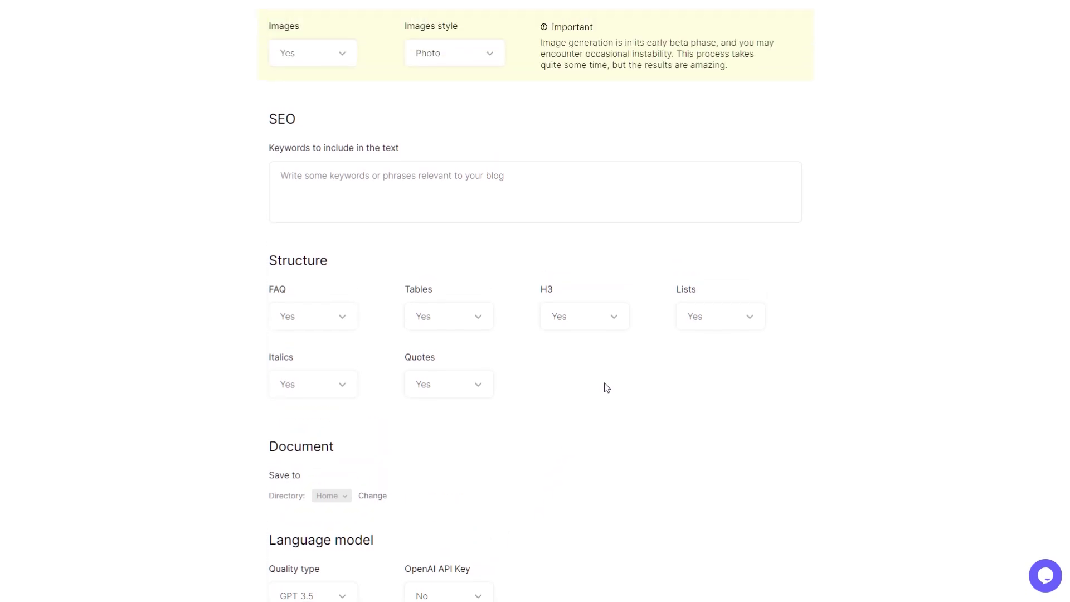
scroll(622, 382, "up", 3)
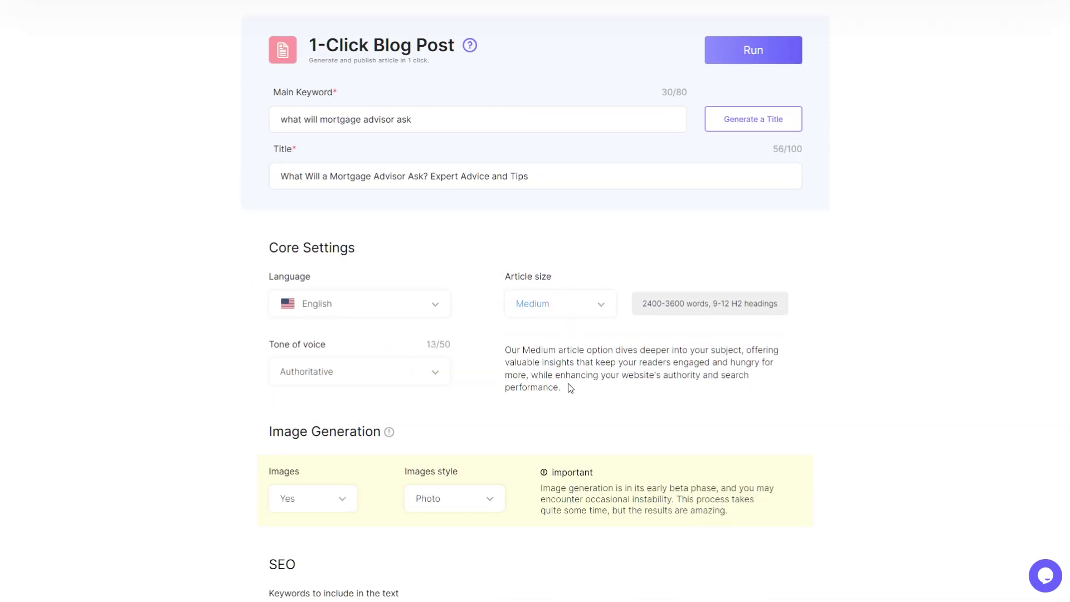
- Run the mortgage advisor post, then open the finished 'change managment learn from cats' article from Builder
left_click(763, 54)
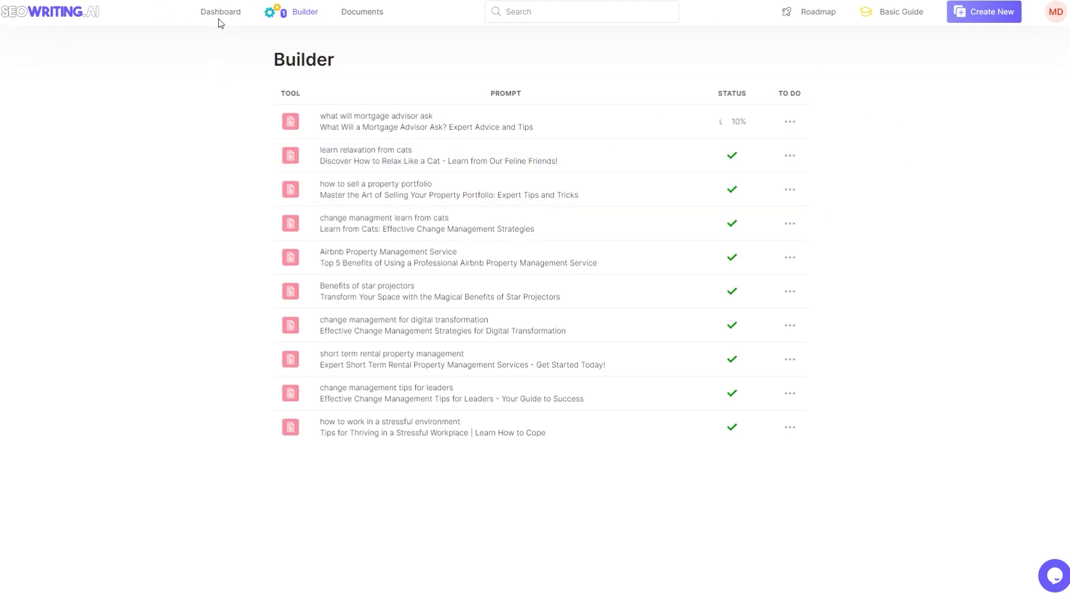
left_click(225, 12)
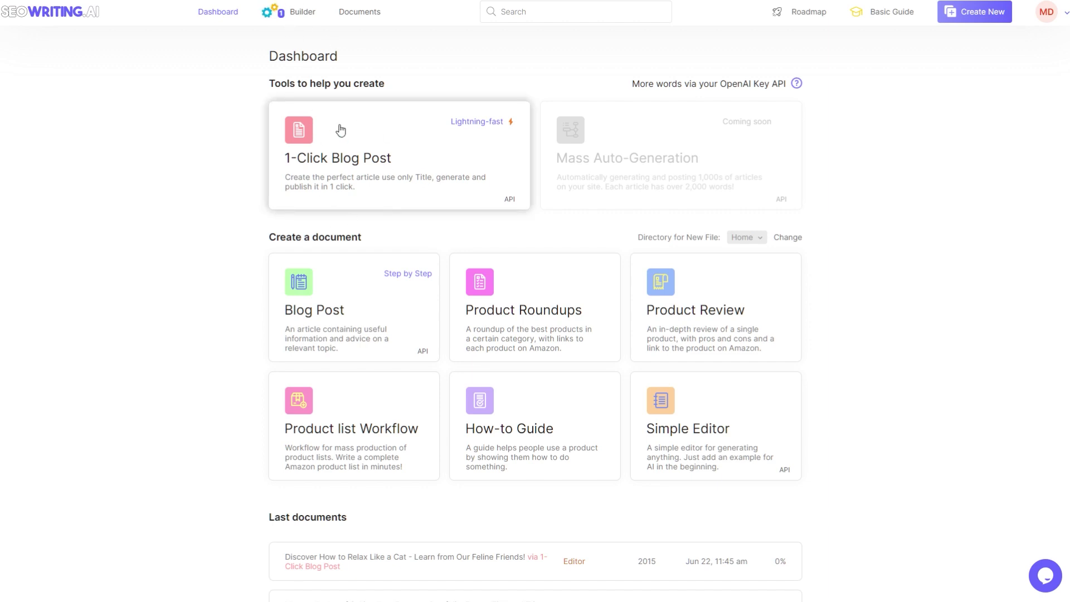
left_click(333, 156)
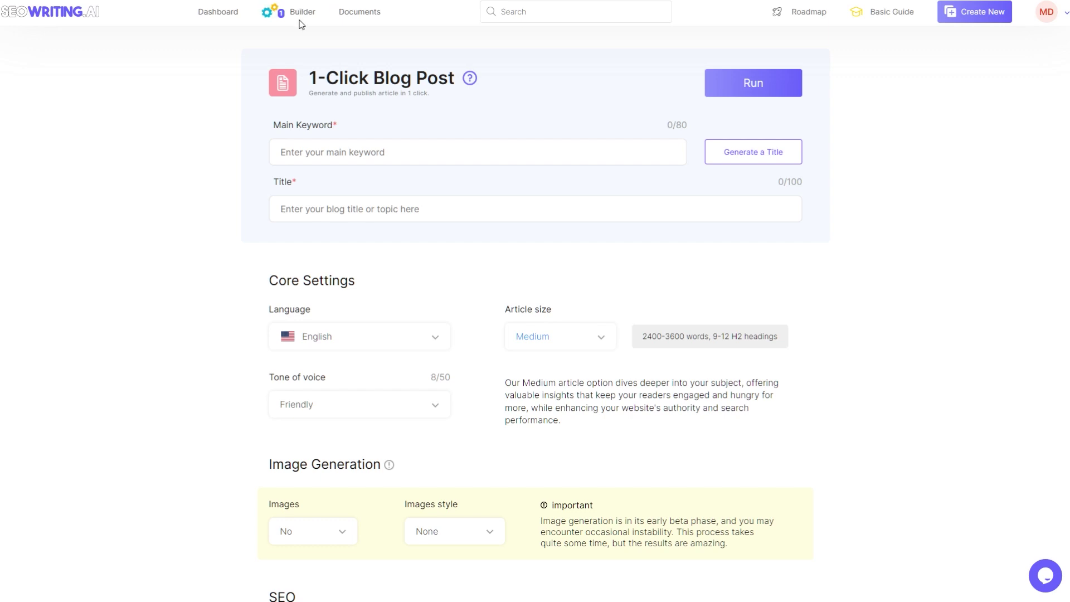
left_click(297, 17)
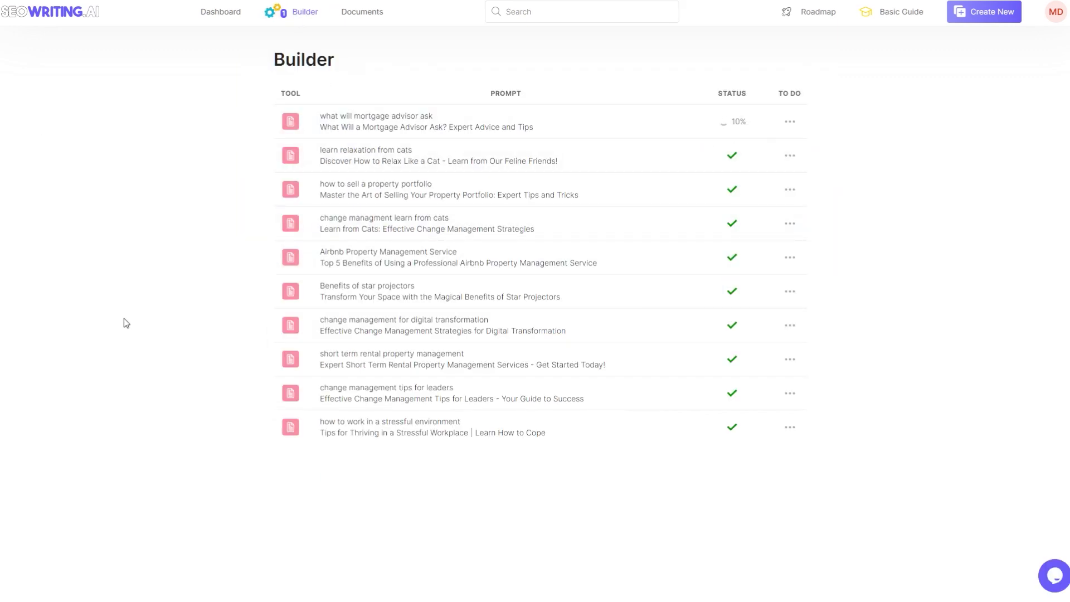
left_click(363, 227)
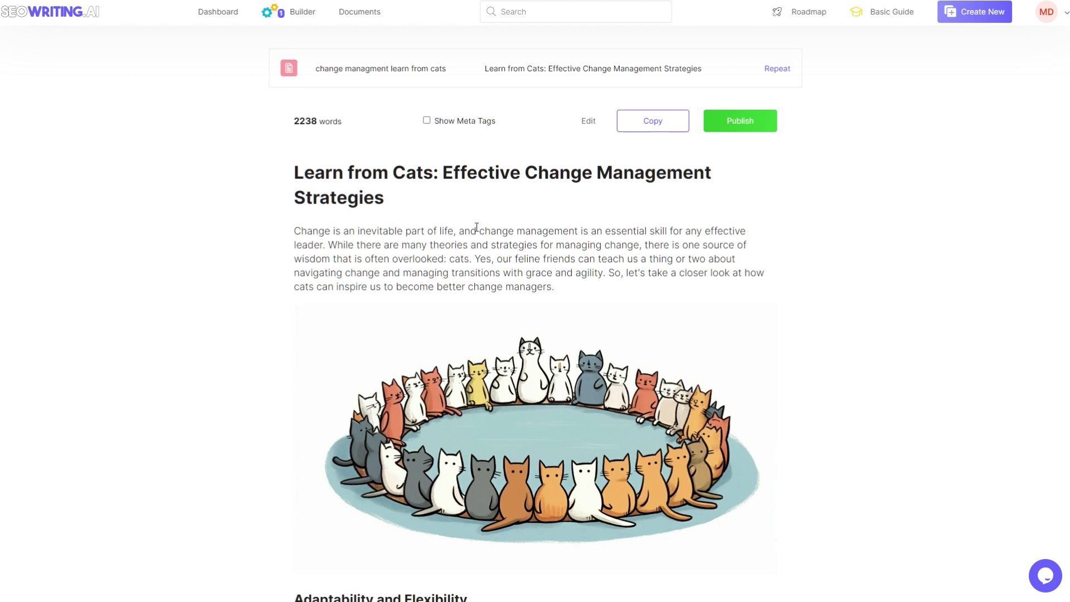
- Scroll the Learn from Cats article down to Build Resilience and Patience, briefly selecting the cat quote
scroll(477, 217, "down", 4)
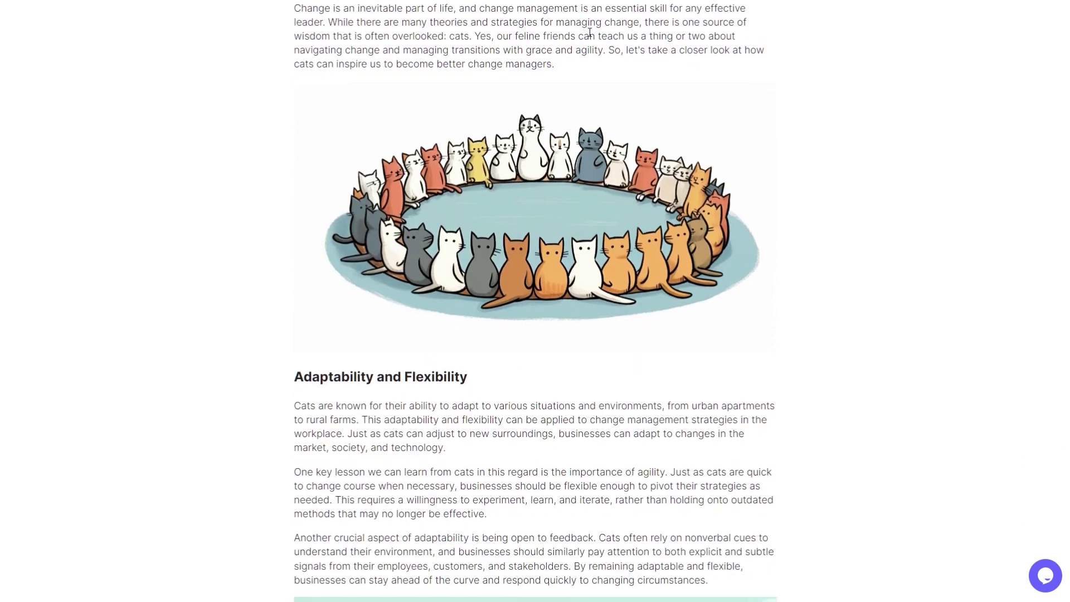
scroll(562, 326, "down", 2)
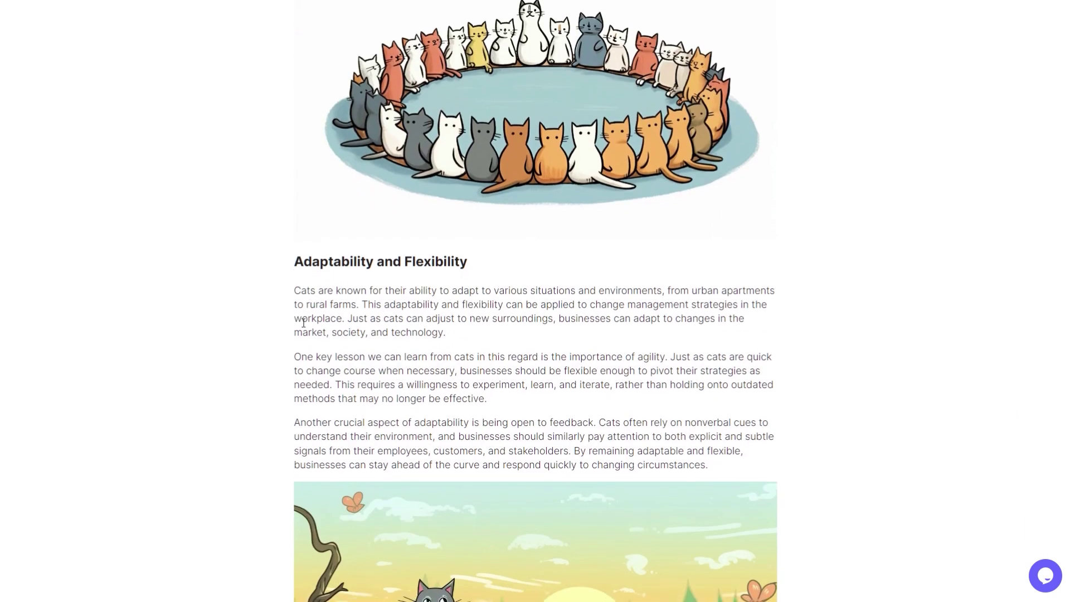
scroll(600, 420, "down", 6)
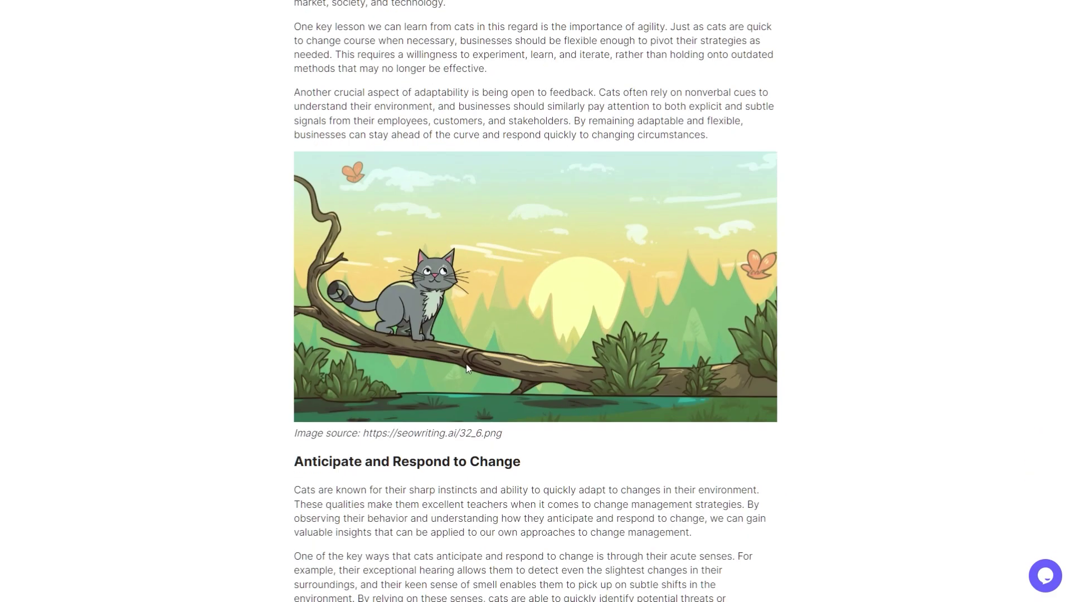
scroll(467, 367, "down", 2)
scroll(429, 219, "down", 4)
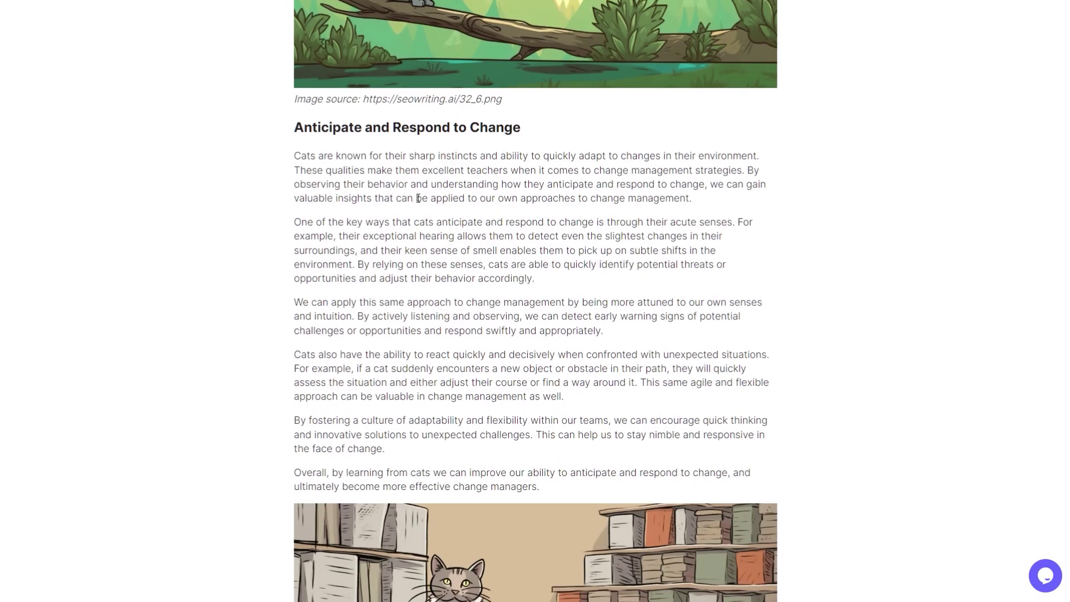
scroll(564, 318, "down", 8)
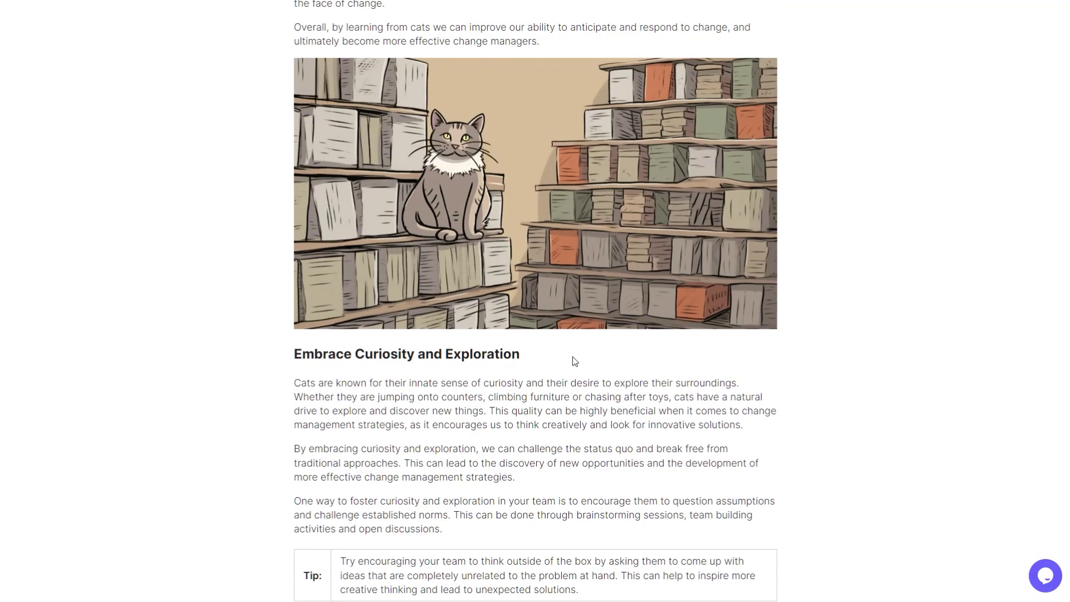
scroll(575, 361, "down", 2)
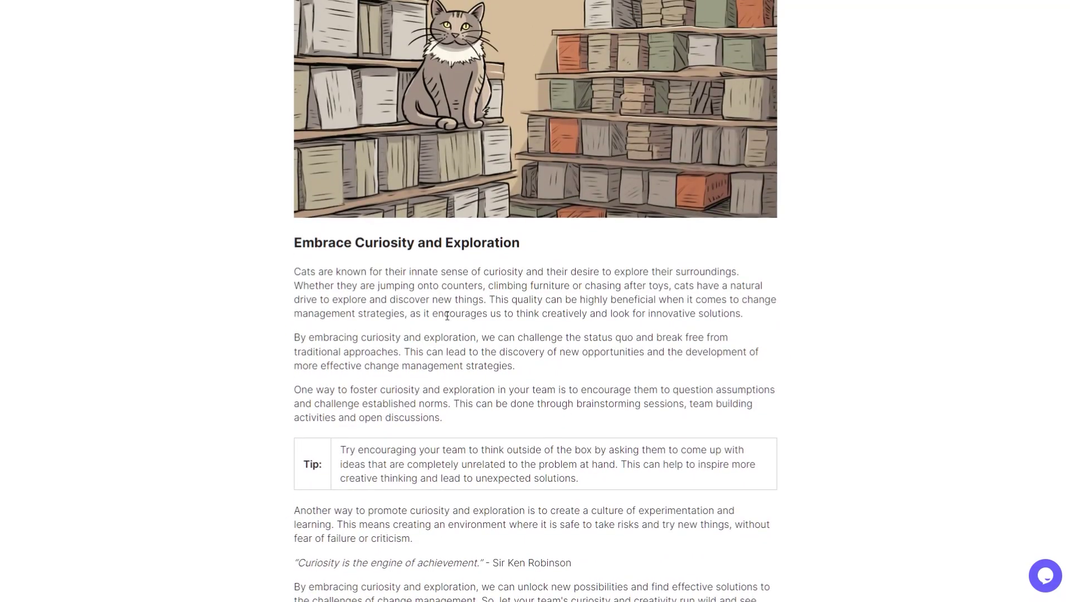
scroll(543, 384, "down", 6)
scroll(517, 396, "down", 9)
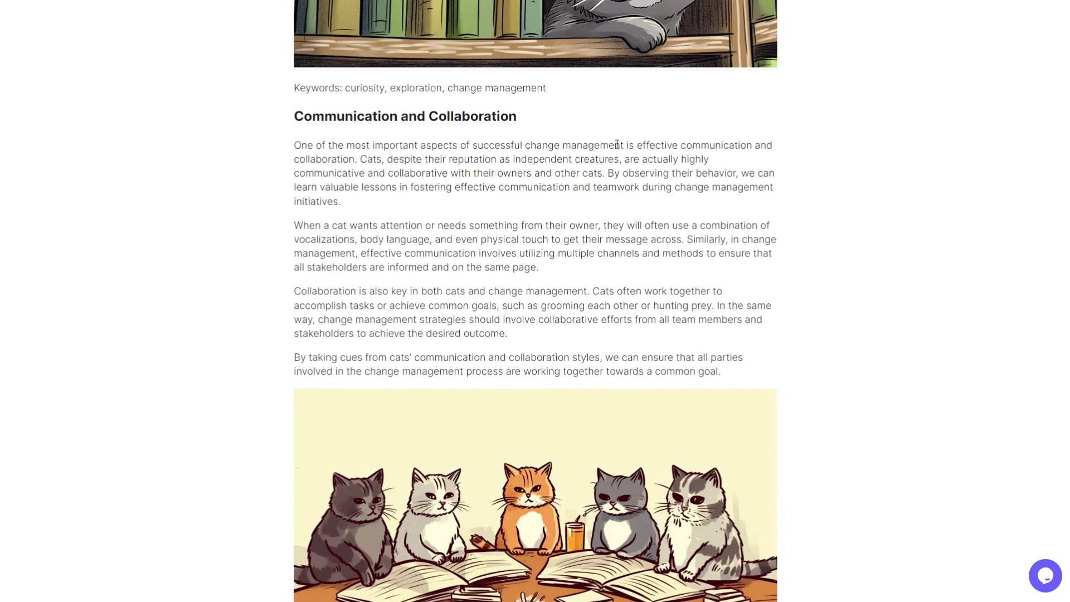
scroll(624, 167, "up", 1)
scroll(635, 201, "up", 1)
scroll(650, 231, "down", 5)
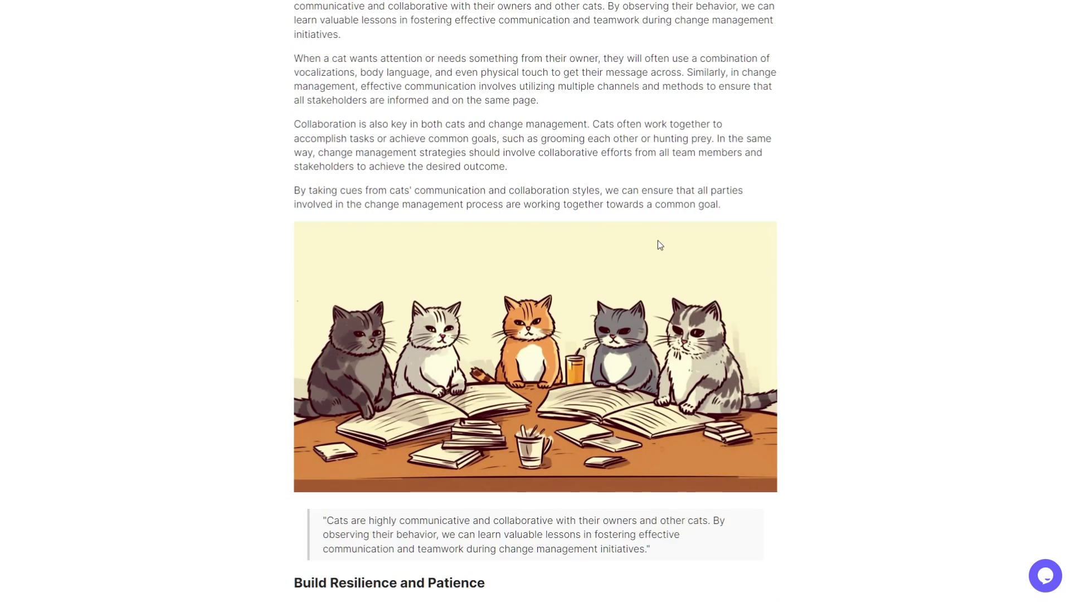
scroll(659, 244, "down", 8)
left_click_drag(336, 75, 633, 89)
left_click(583, 263)
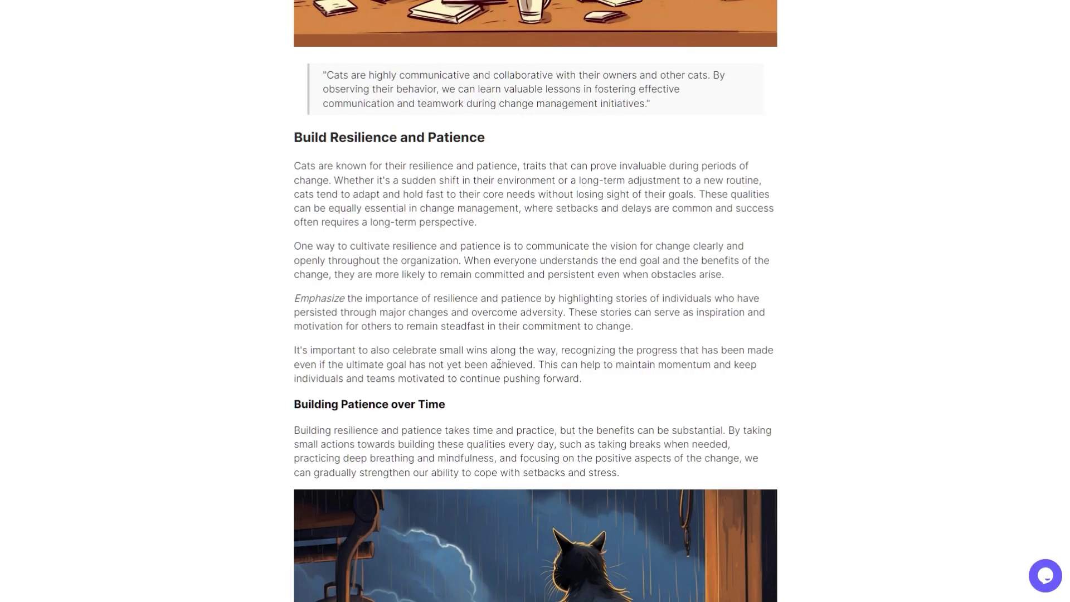
- Scroll back to the article's top, visit Documents, then open Builder showing the mortgage post at 58%
scroll(503, 365, "down", 4)
scroll(744, 207, "up", 10)
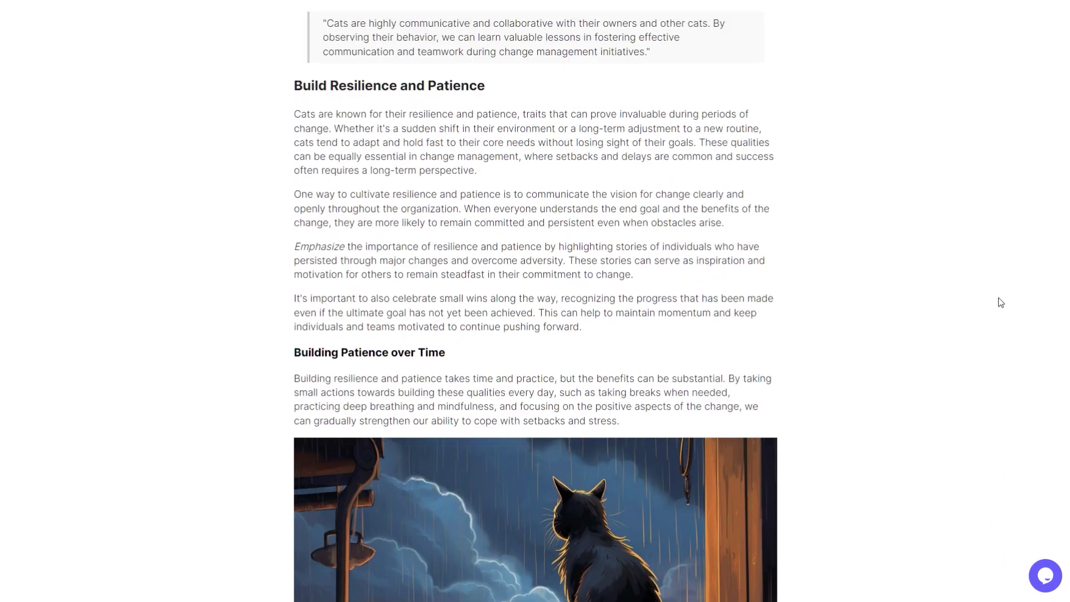
scroll(535, 301, "up", 5)
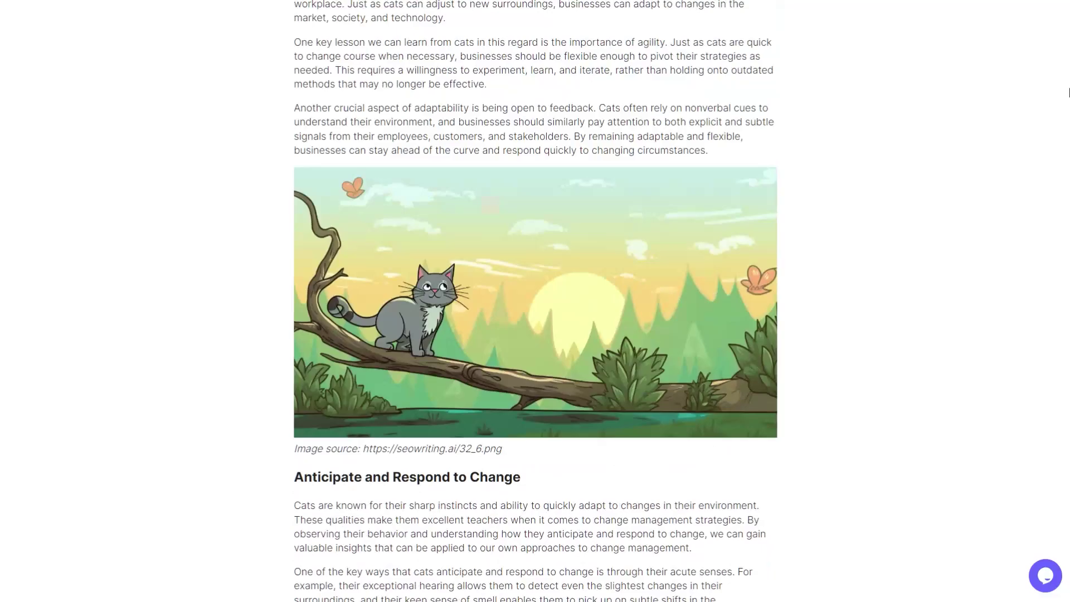
scroll(535, 301, "down", 15)
scroll(535, 301, "down", 10)
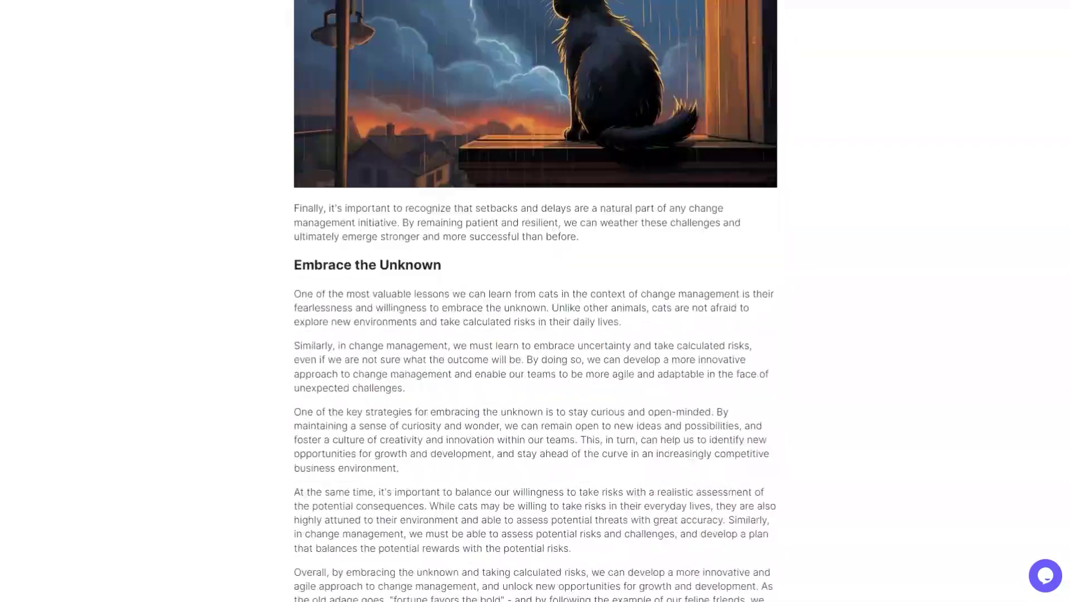
scroll(535, 301, "up", 20)
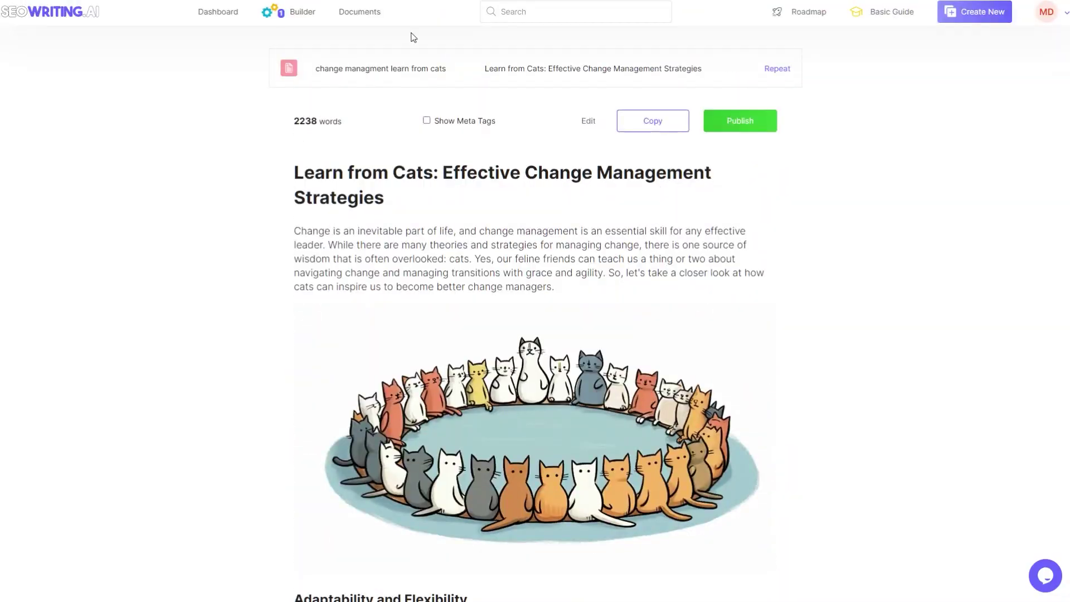
left_click(364, 16)
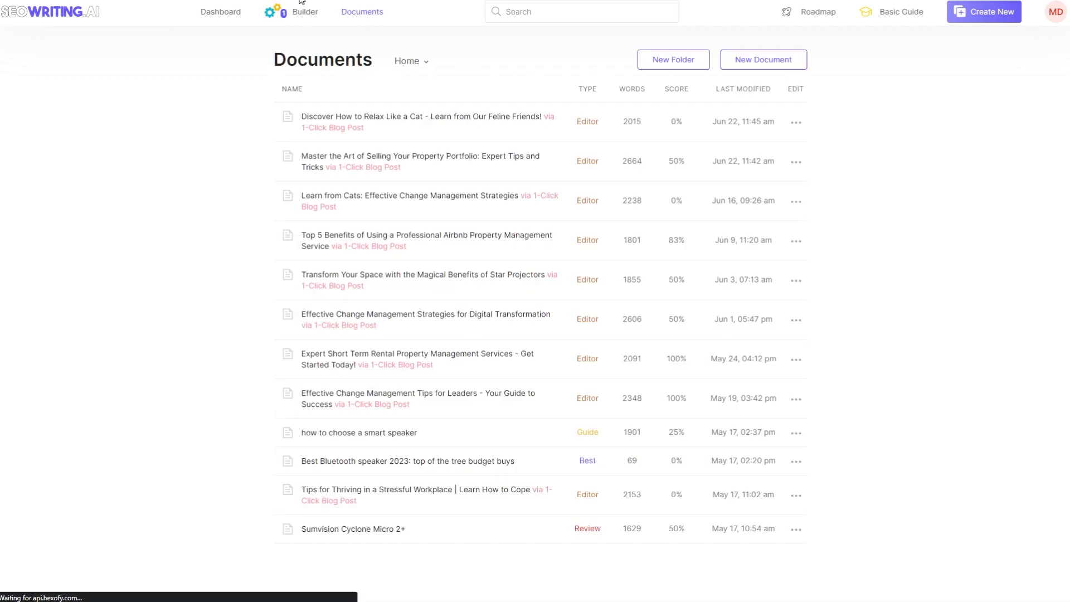
left_click(302, 21)
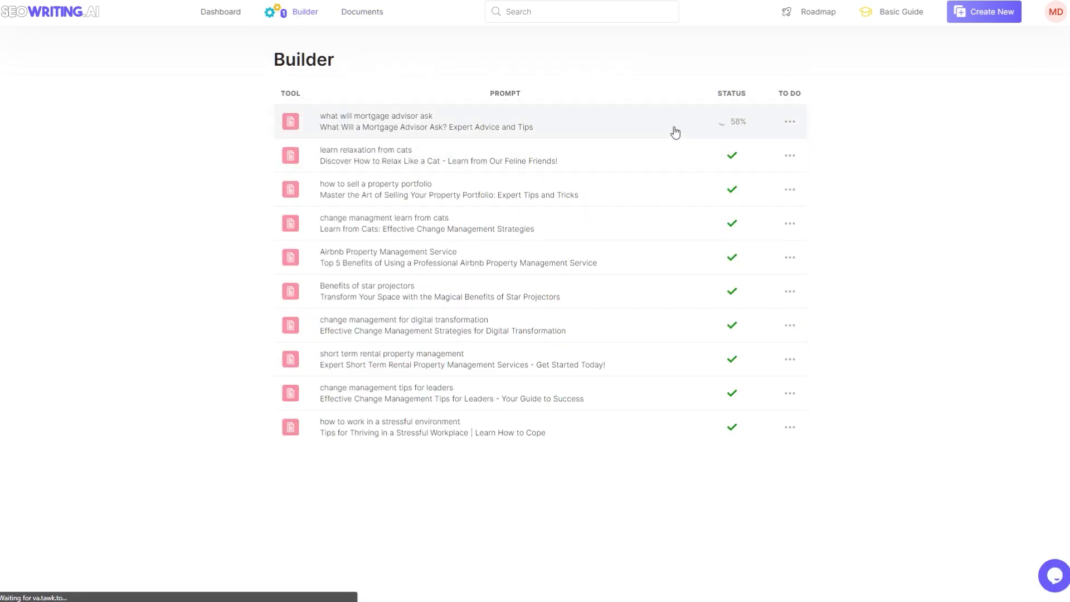
- View the AI Image Generation Options request on the Canny roadmap, then close that tab
left_click(814, 14)
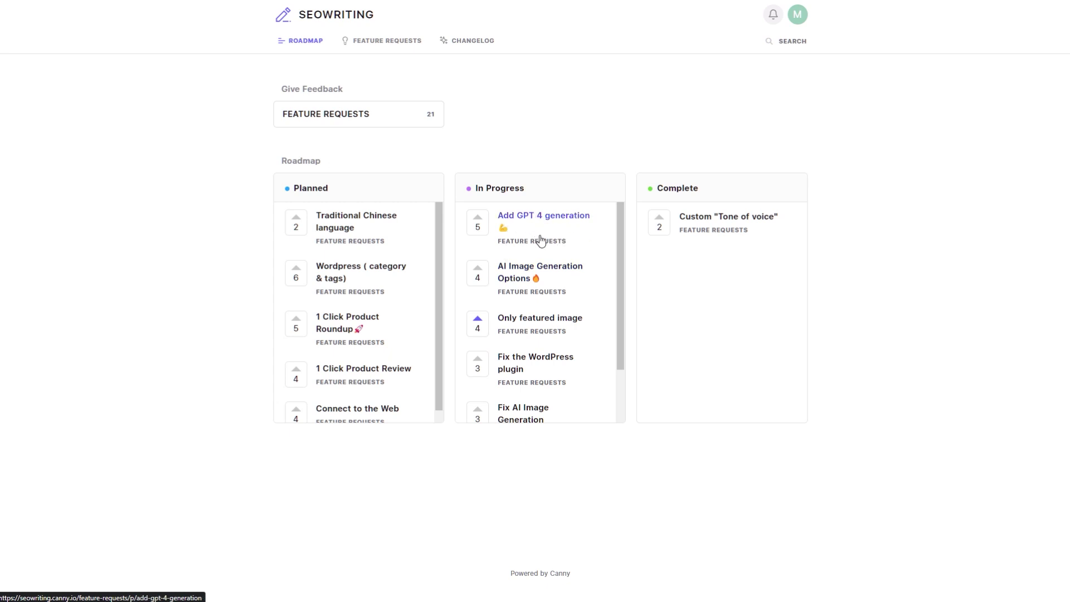
left_click(548, 281)
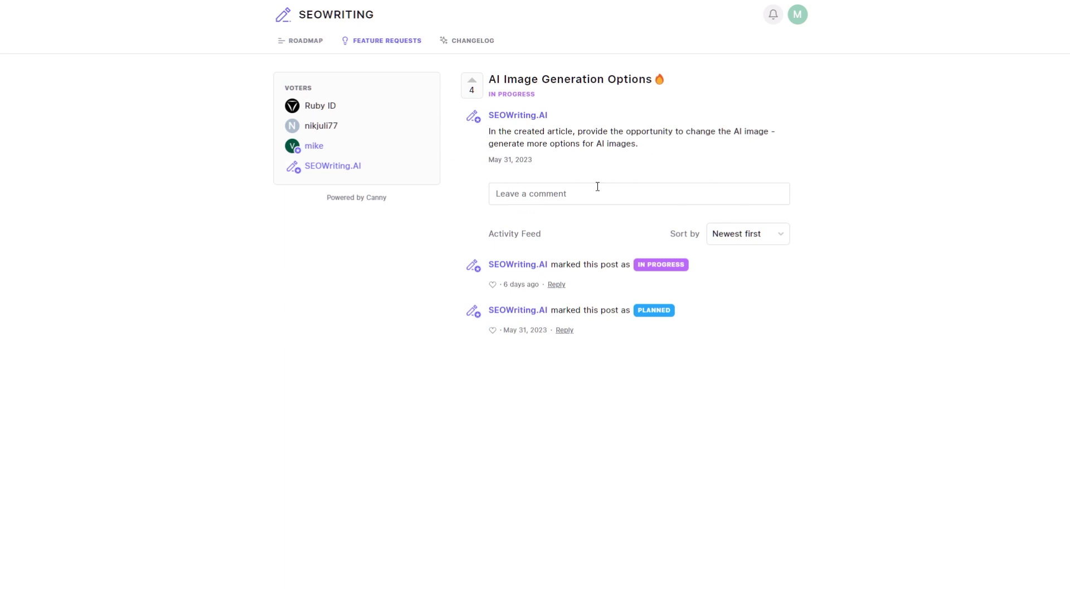
key("alt+Left")
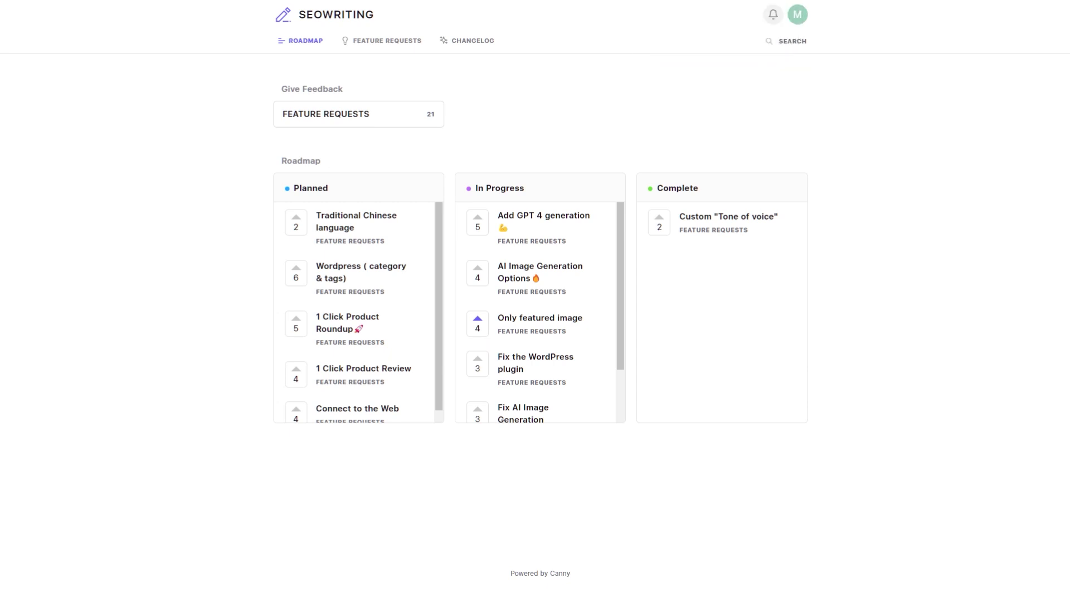
key("ctrl+w")
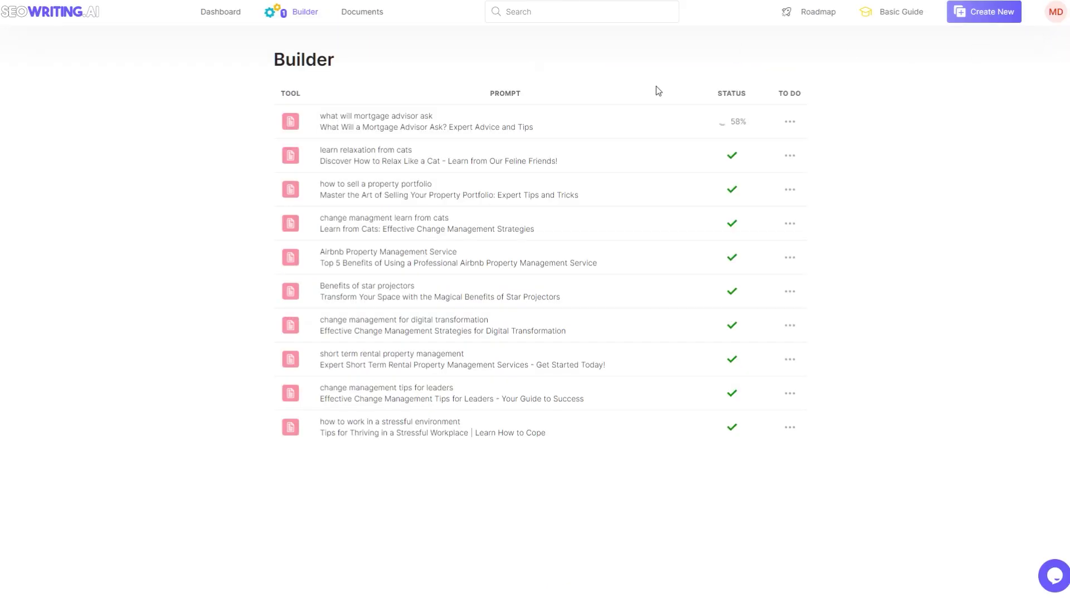
left_click(406, 157)
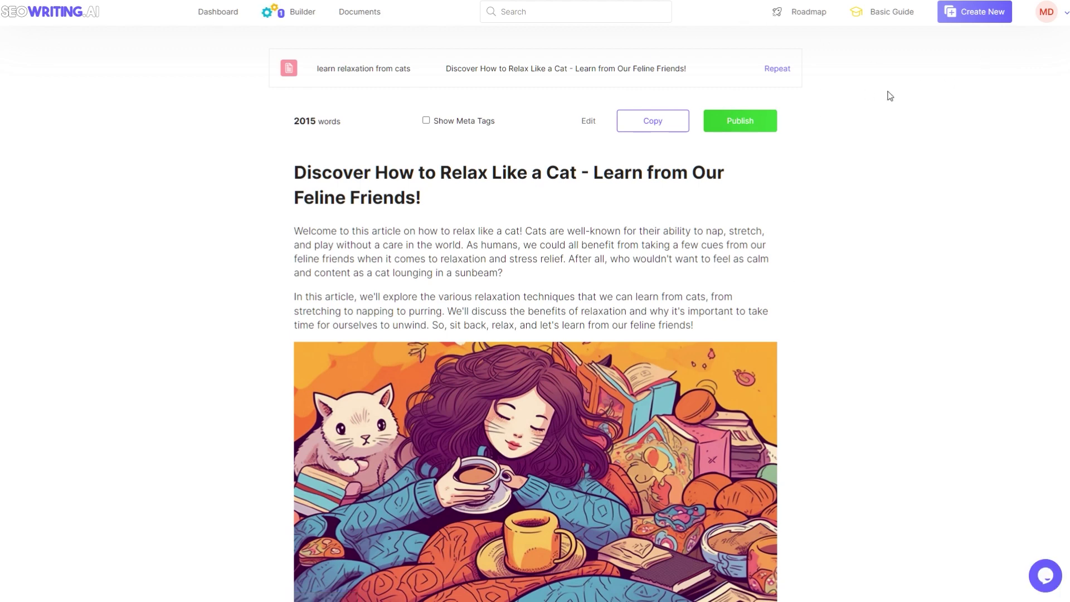
key("alt+Left")
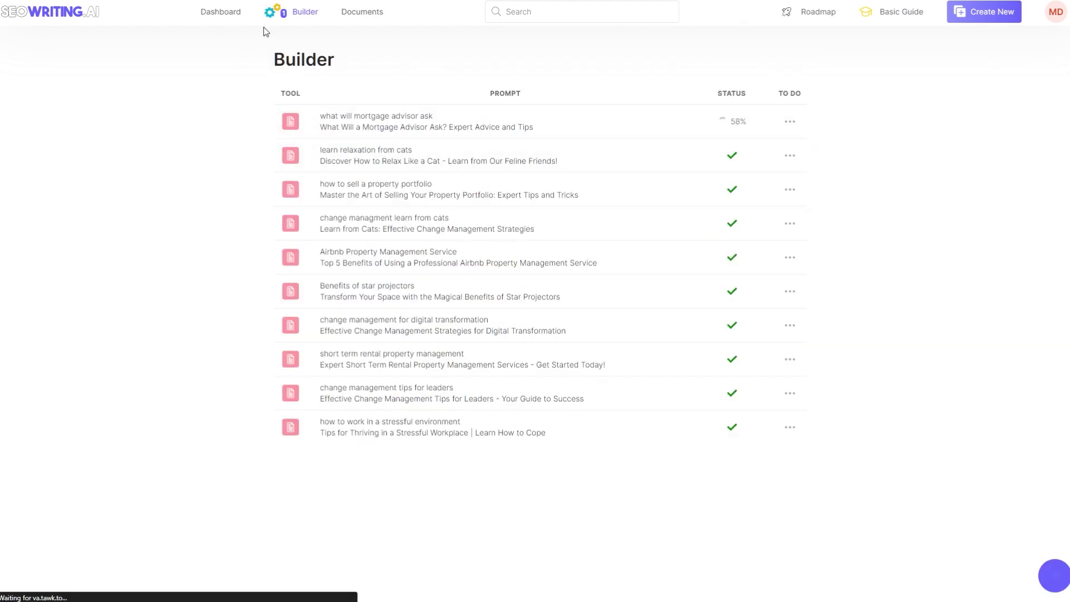
left_click(300, 12)
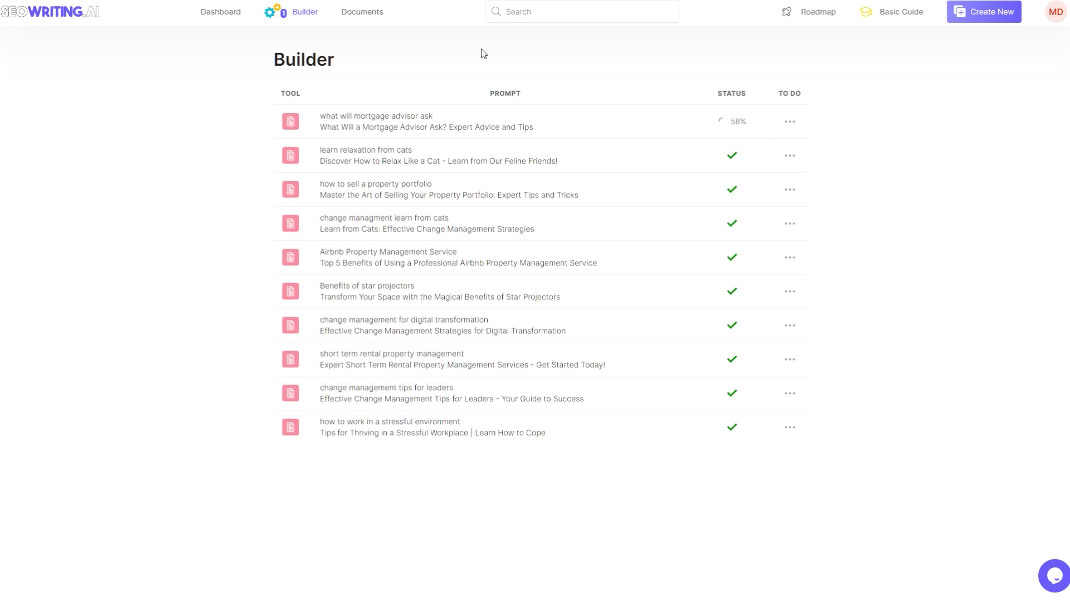
- Open the 'how to sell a property portfolio' article and toggle its meta title and description
left_click(518, 190)
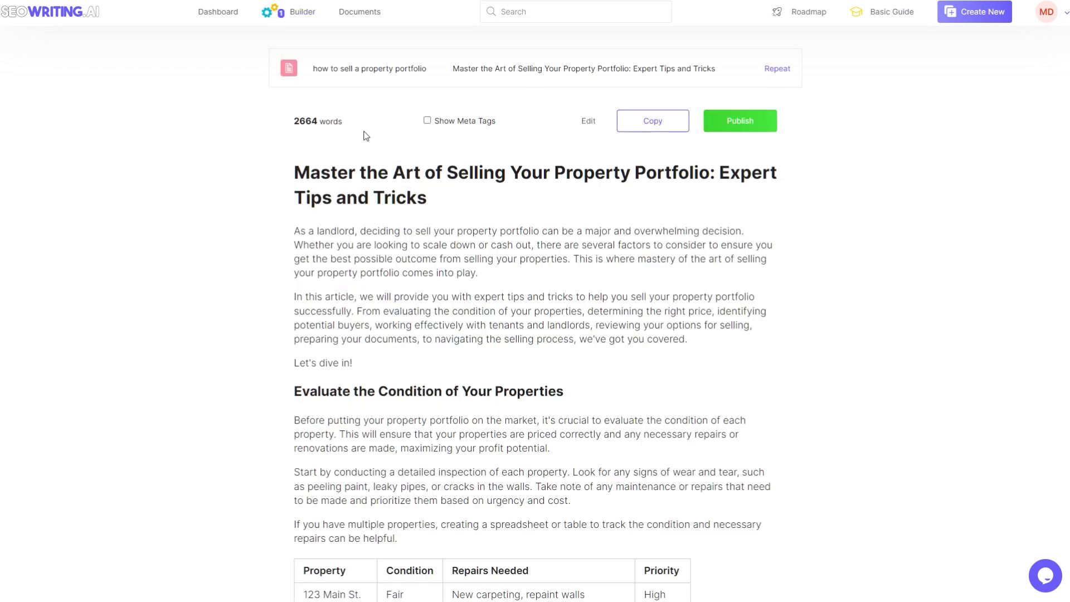
left_click(428, 121)
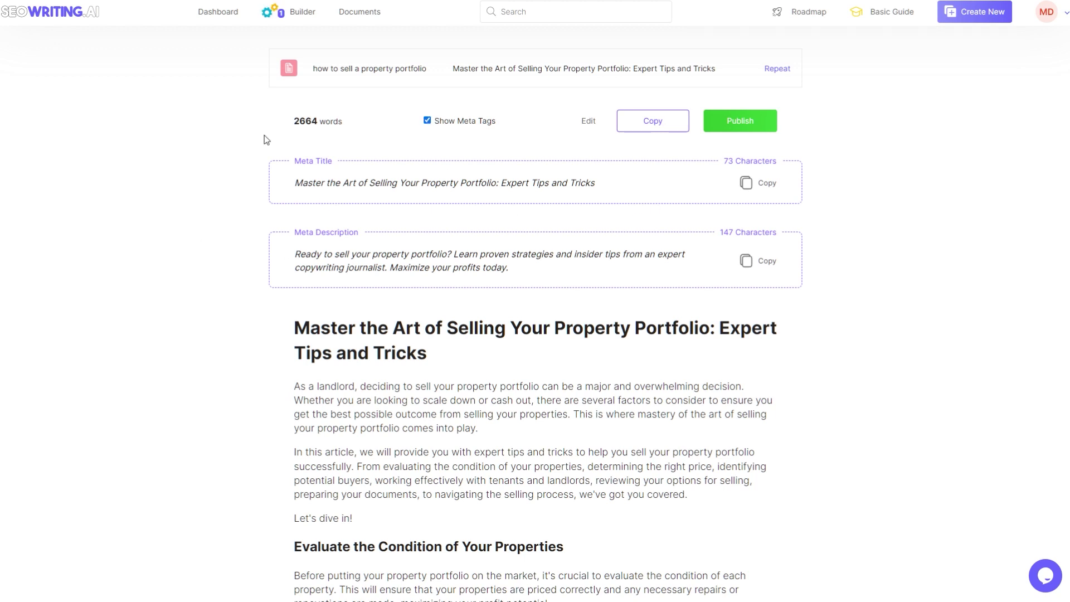
left_click_drag(281, 133, 330, 121)
left_click(428, 121)
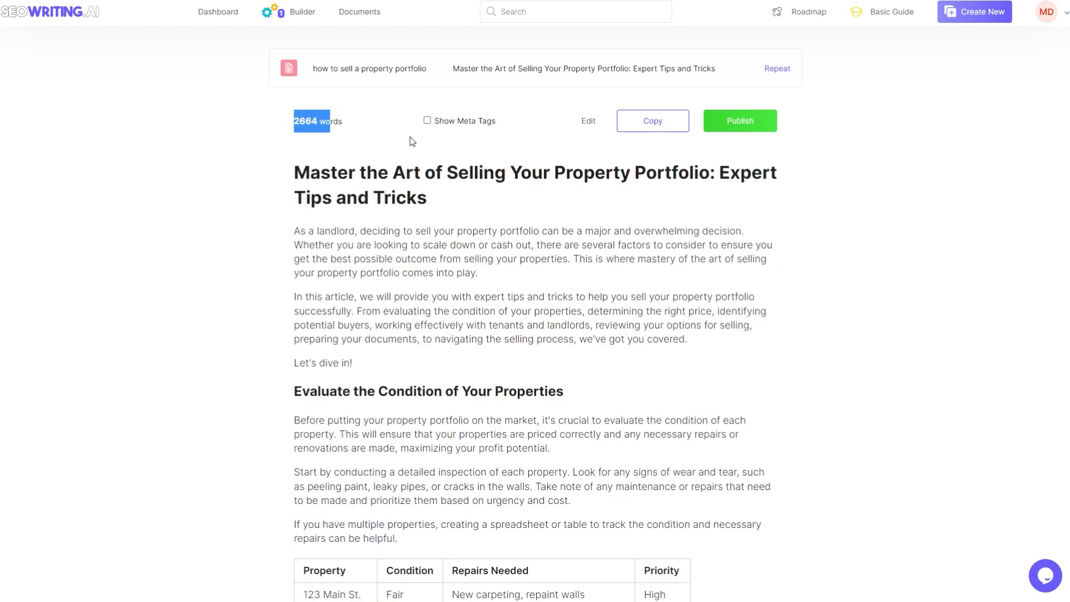
- Scroll through the property portfolio article's content
scroll(383, 244, "down", 4)
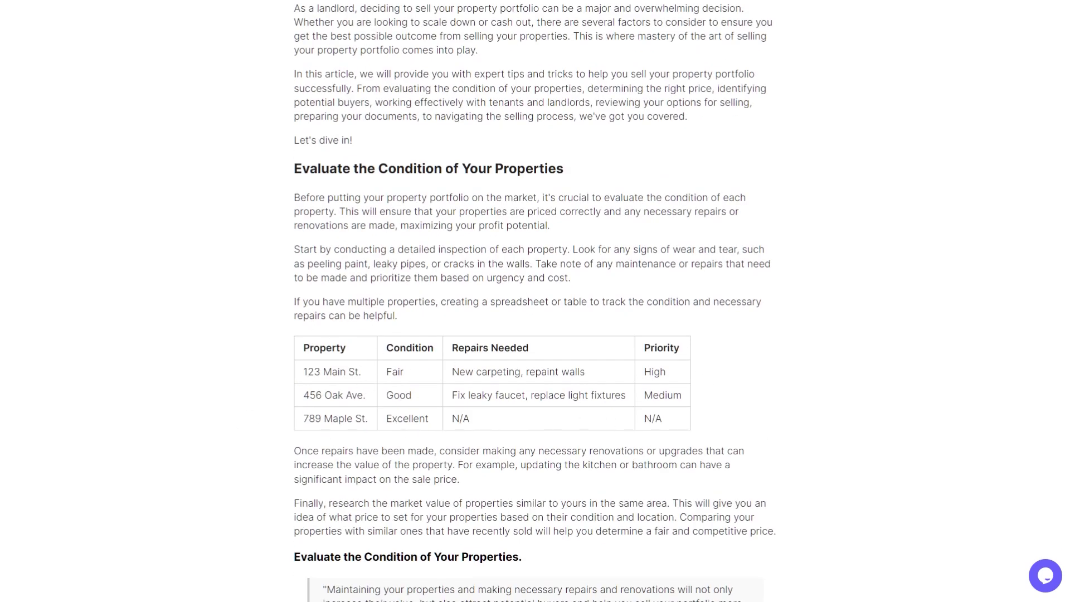
scroll(390, 152, "up", 4)
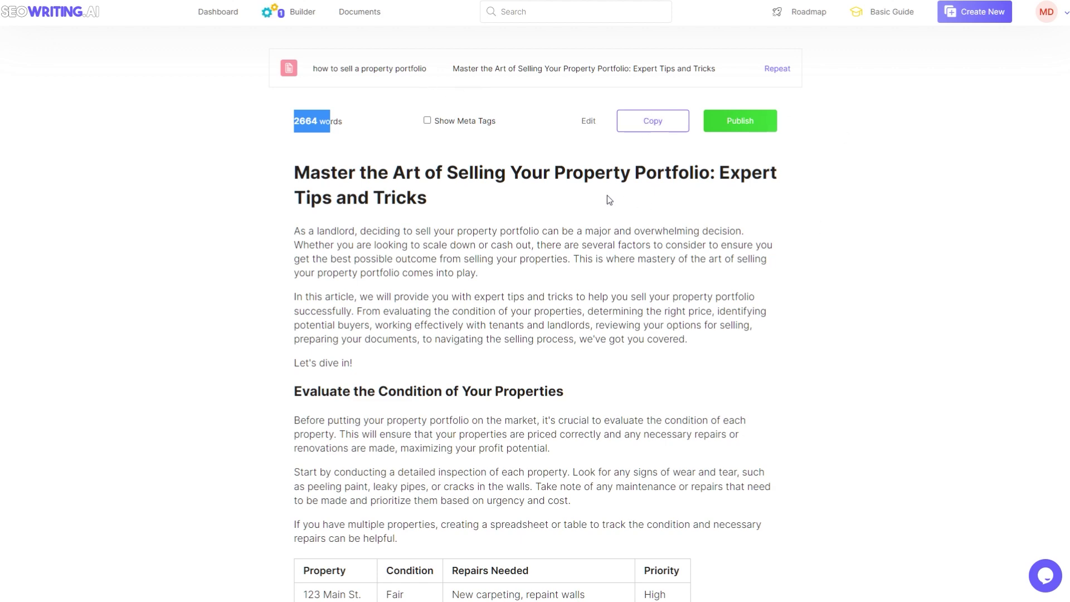
scroll(552, 327, "down", 10)
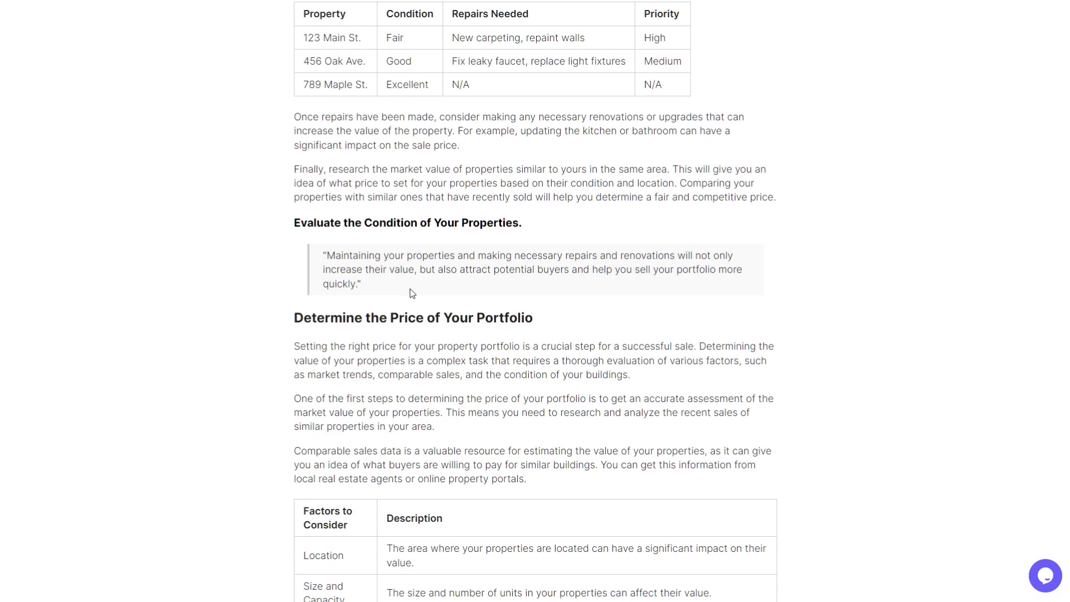
scroll(478, 291, "down", 3)
scroll(340, 481, "down", 7)
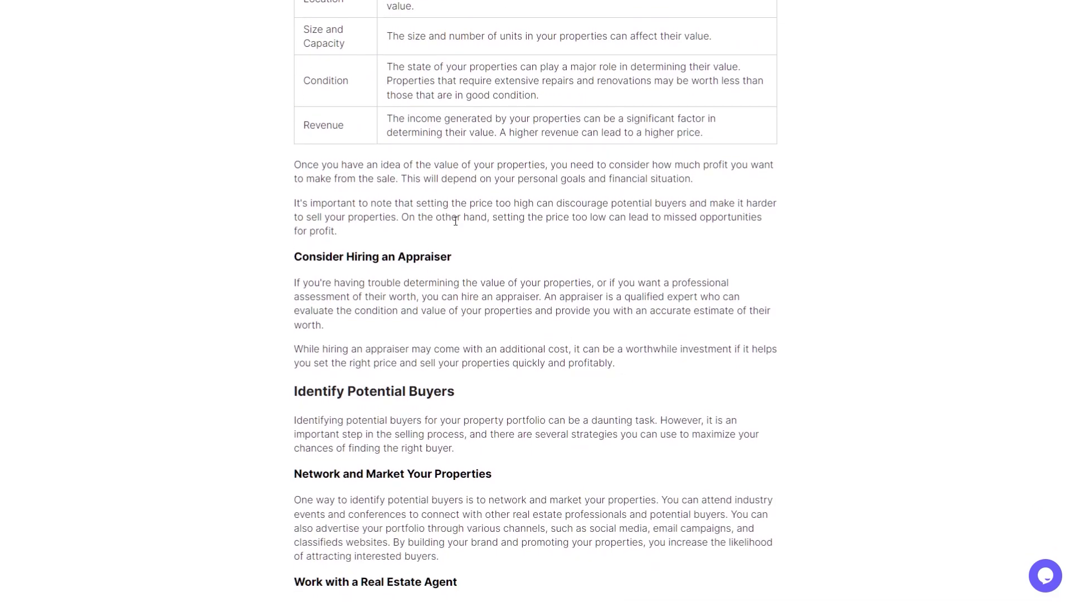
scroll(420, 337, "down", 5)
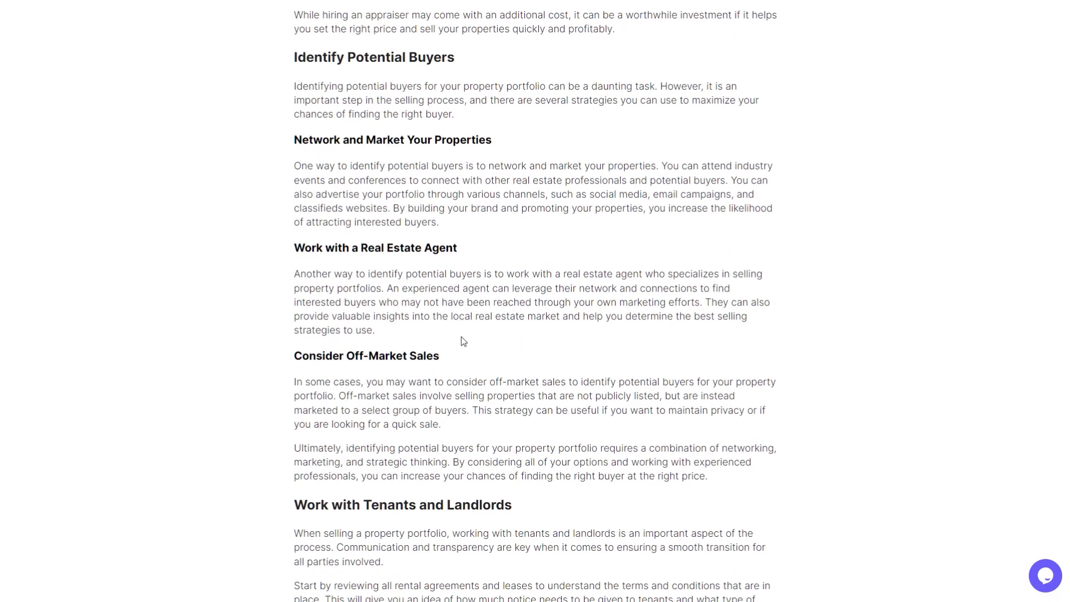
scroll(461, 341, "down", 10)
scroll(616, 340, "up", 1)
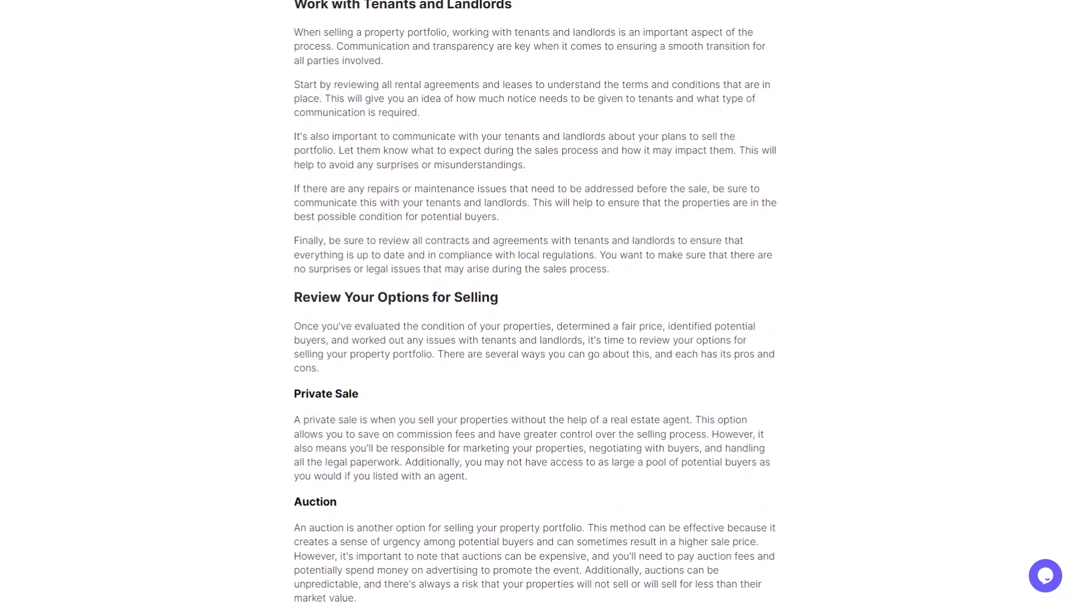
scroll(535, 301, "down", 20)
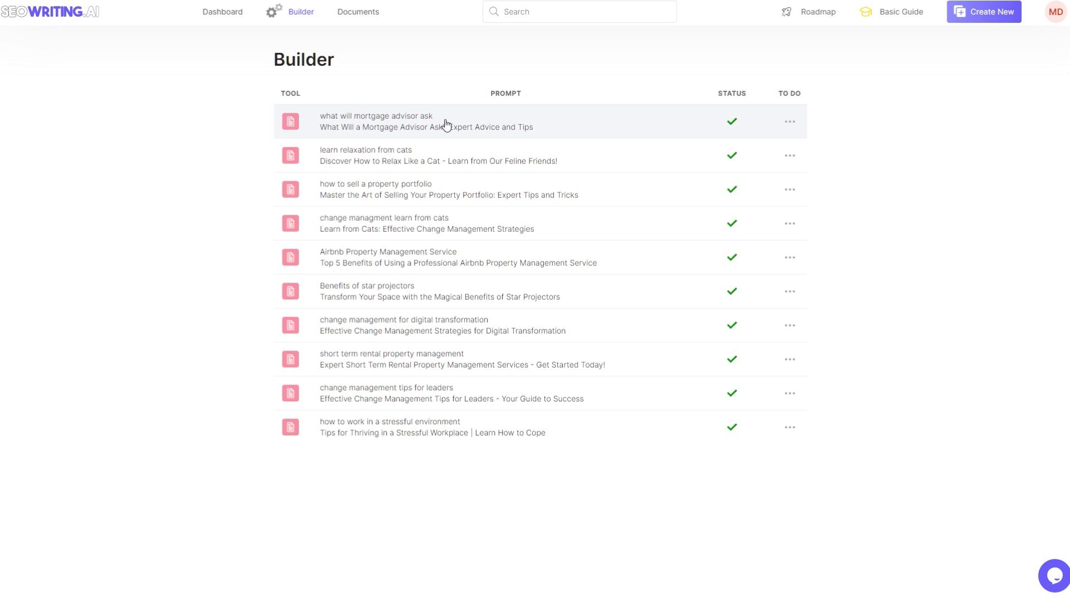
- Open the finished mortgage advisor article and show its meta title and description
left_click(363, 120)
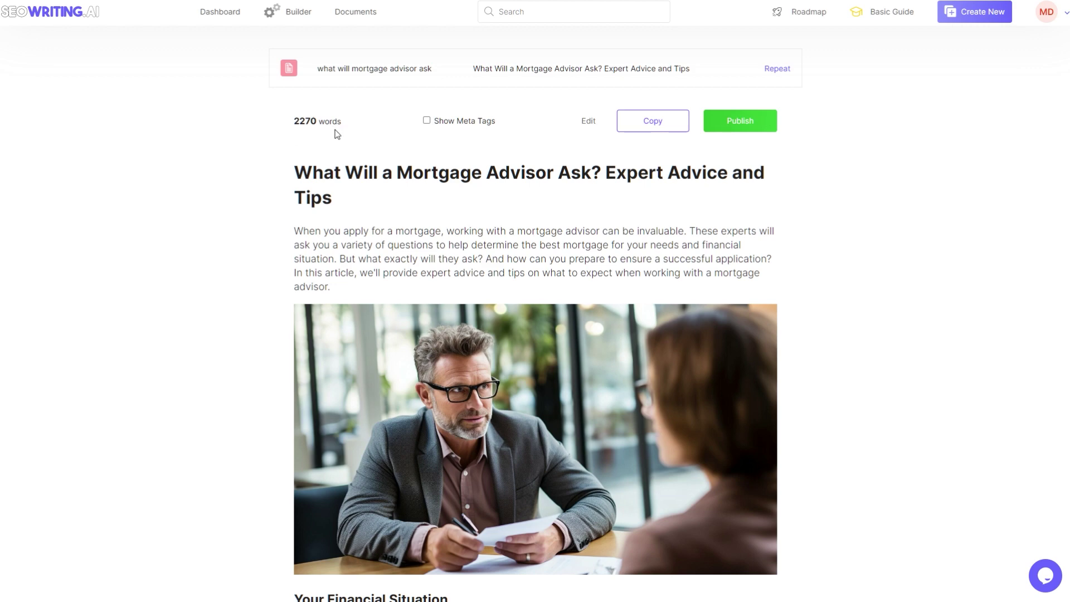
left_click(427, 121)
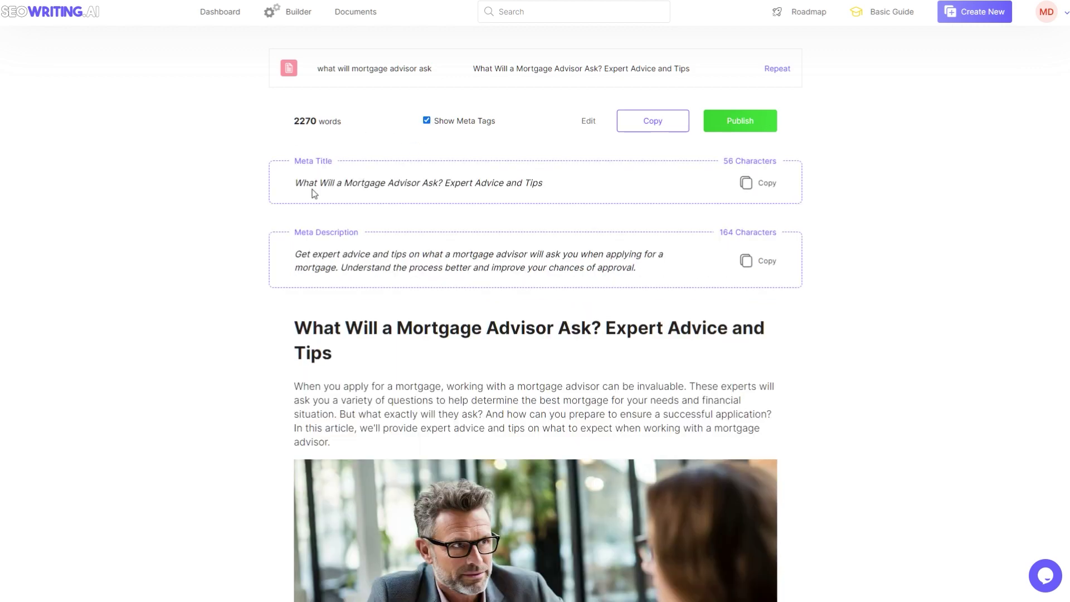
scroll(306, 277, "down", 5)
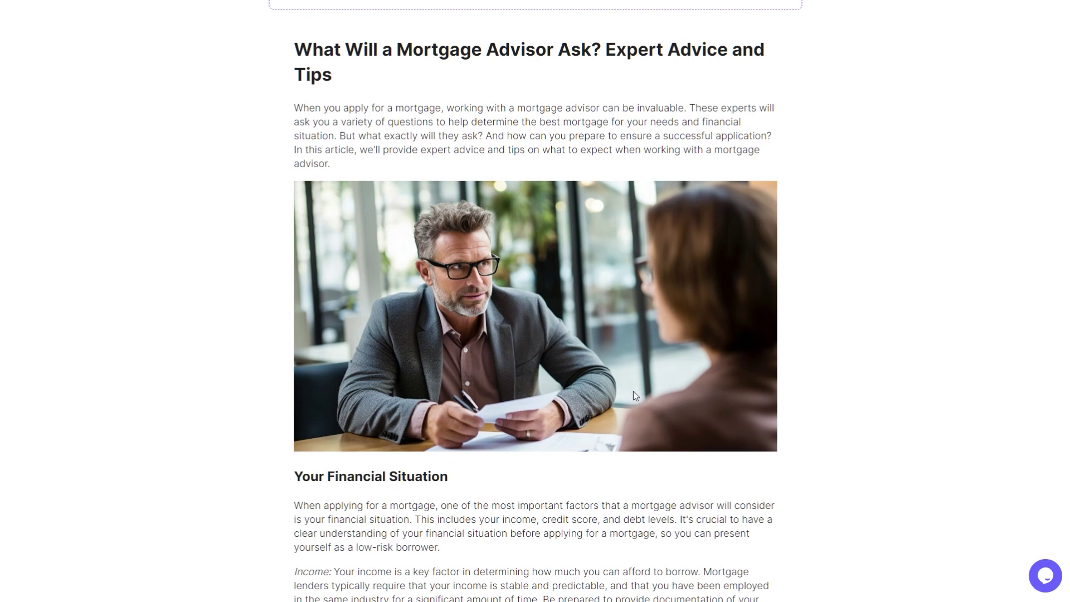
- Scroll past Financial Situation and Employment History to the blueprint image and Mortgage Terms heading
scroll(492, 259, "down", 9)
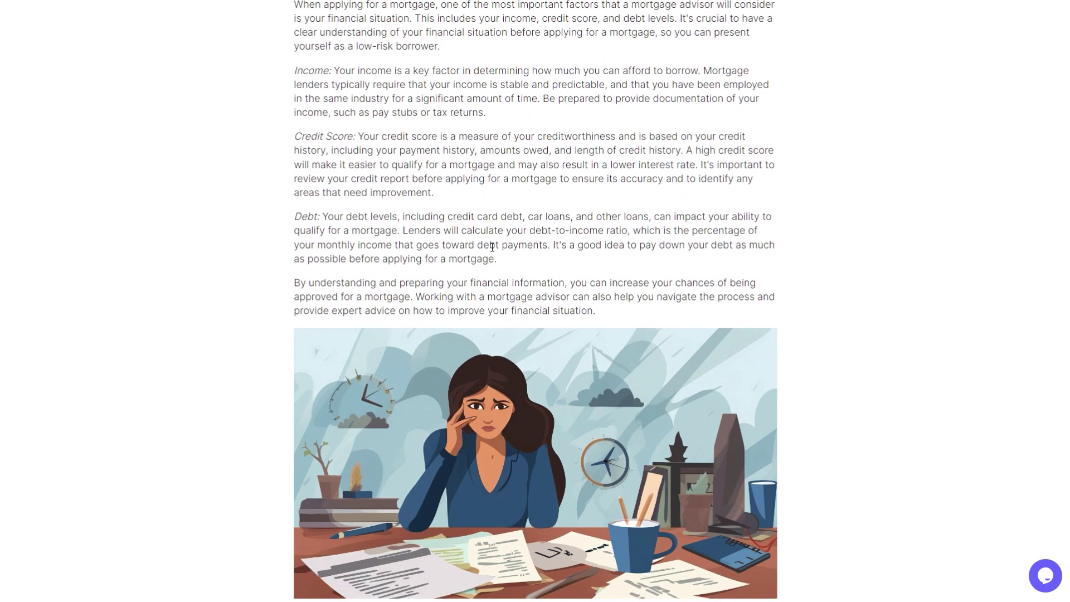
scroll(492, 246, "up", 4)
scroll(496, 312, "down", 7)
scroll(496, 312, "up", 4)
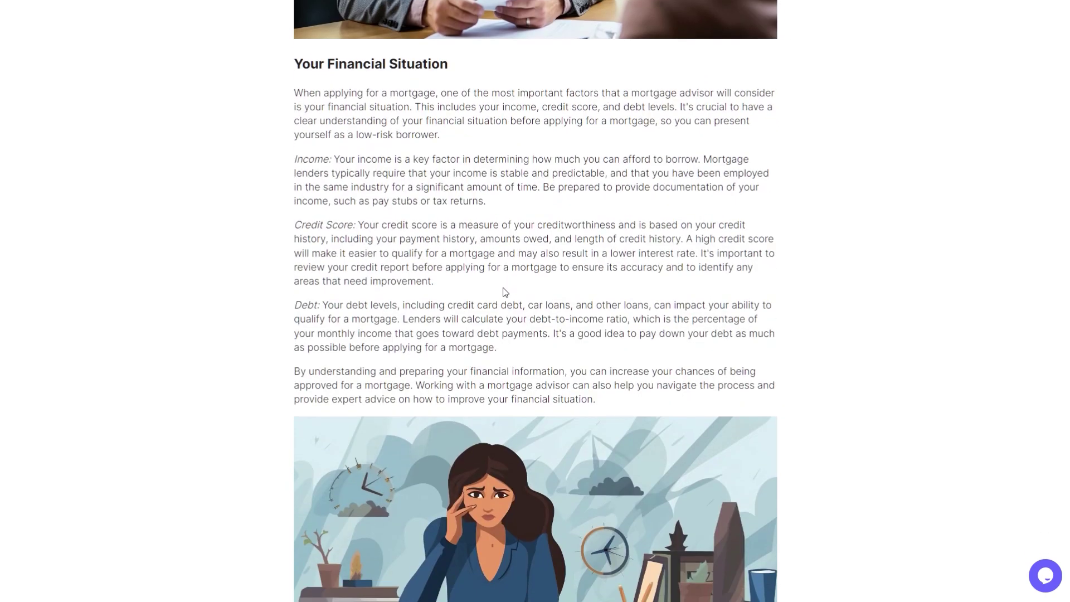
scroll(505, 292, "up", 2)
scroll(555, 436, "down", 3)
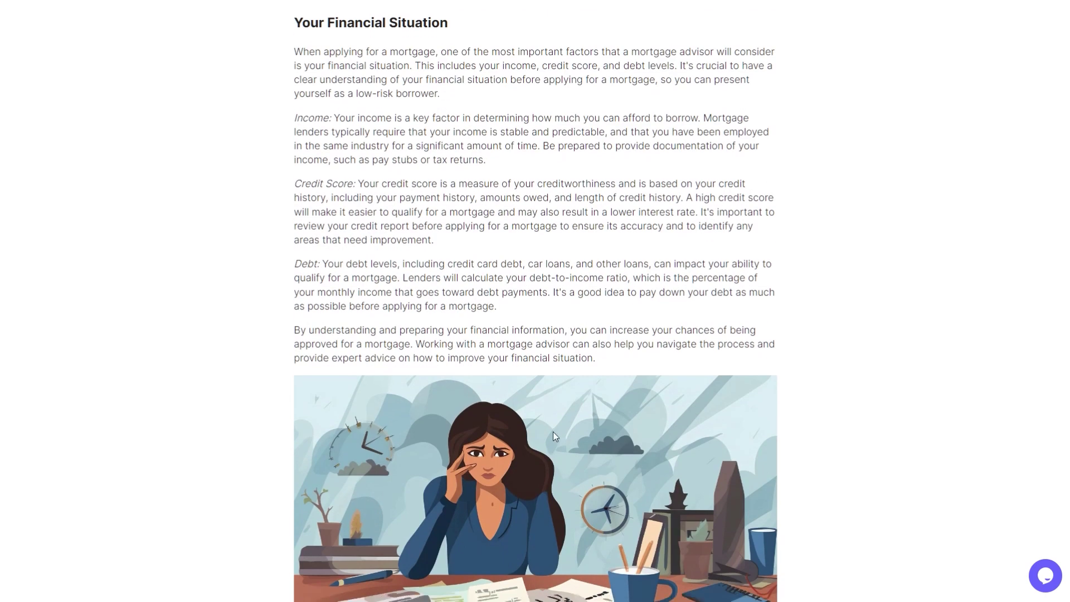
scroll(554, 432, "down", 8)
scroll(459, 301, "down", 2)
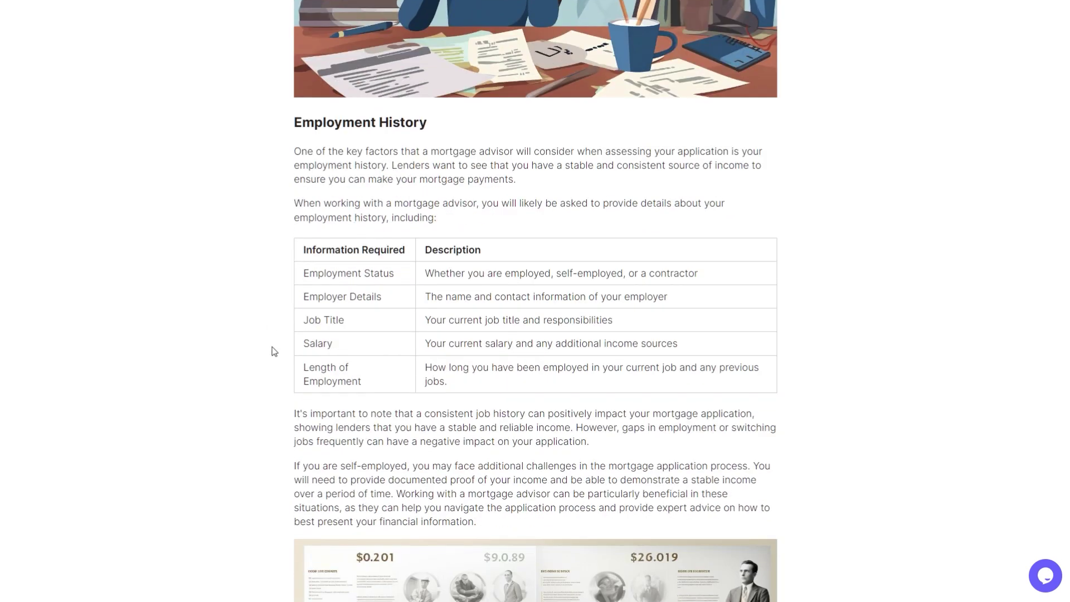
scroll(427, 315, "down", 6)
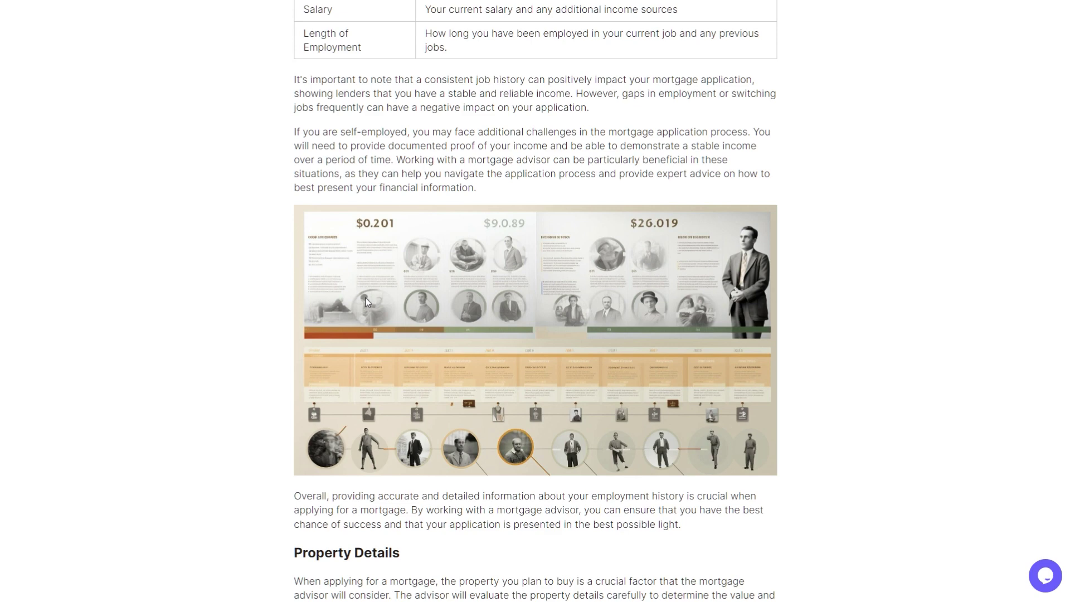
scroll(493, 347, "down", 2)
scroll(500, 355, "down", 3)
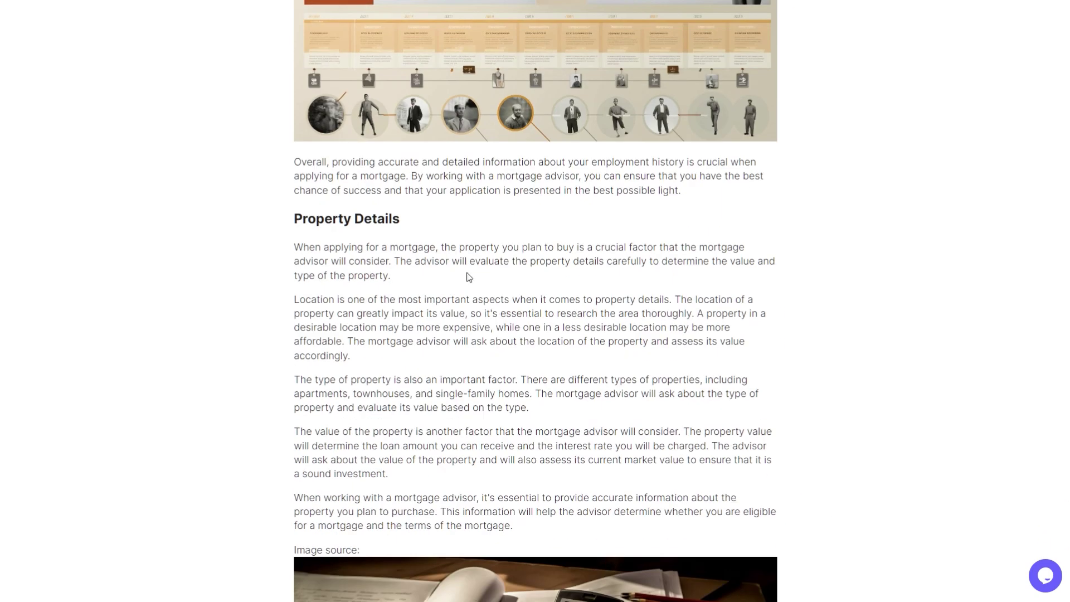
scroll(454, 279, "down", 6)
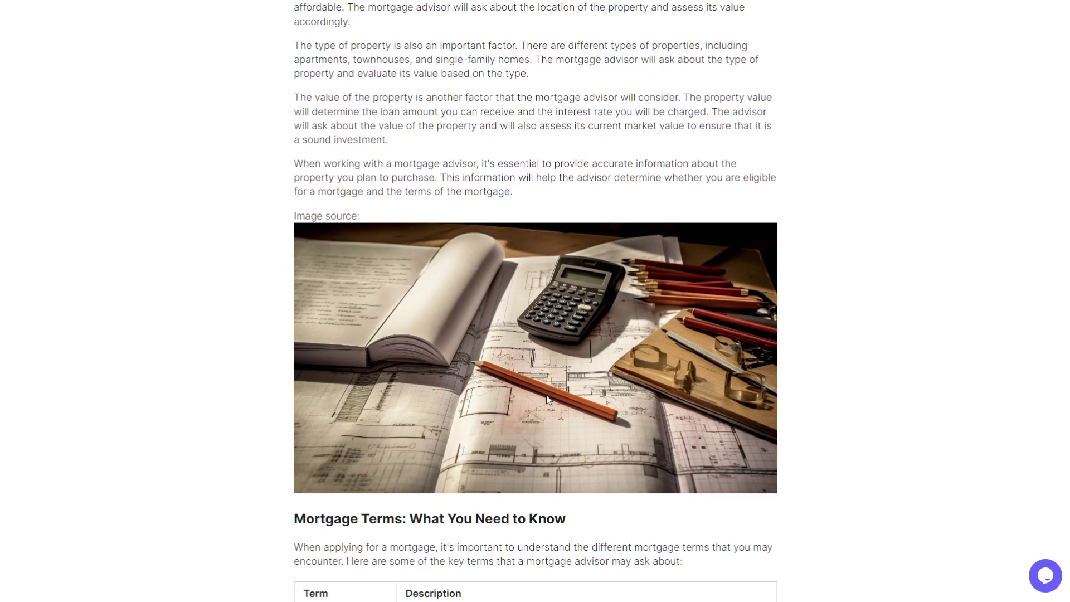
- Read the remaining mortgage advisor article sections down to the FAQ, then jump back to the top
scroll(468, 425, "down", 5)
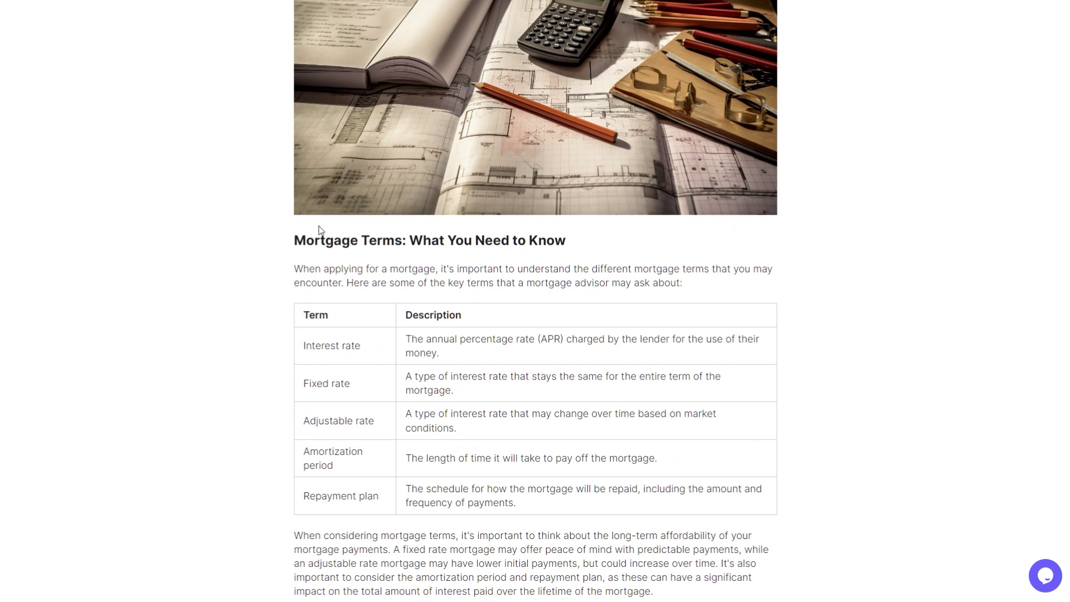
scroll(308, 288, "down", 3)
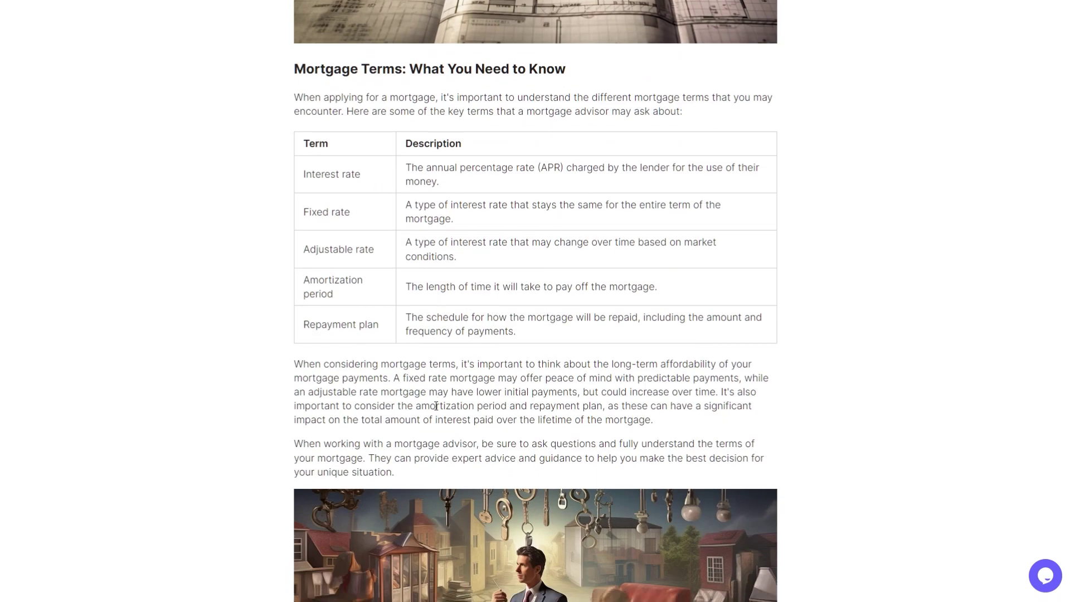
scroll(421, 366, "down", 6)
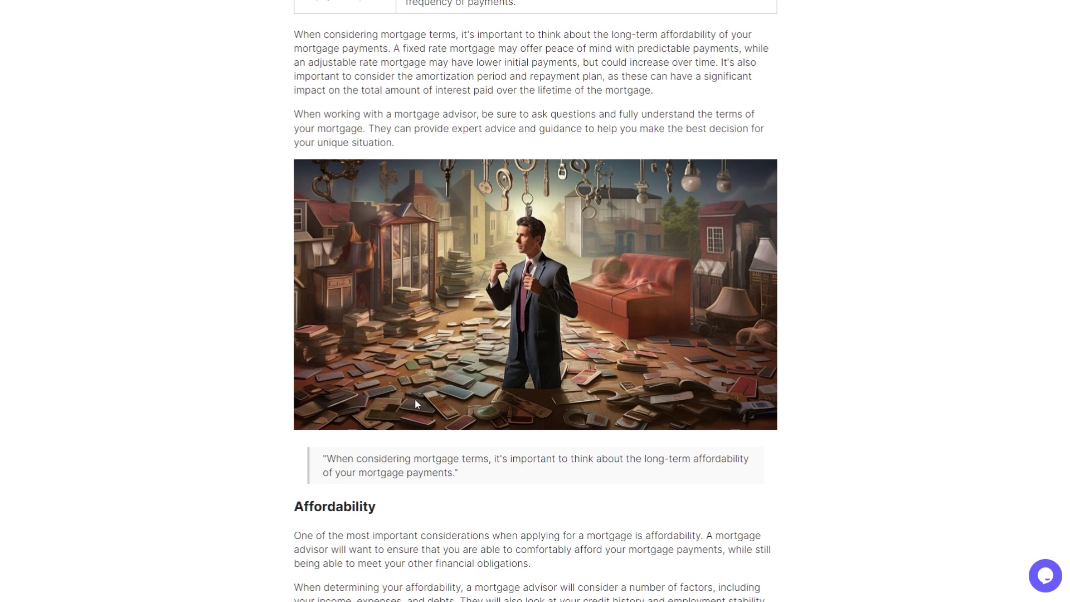
scroll(397, 427, "down", 4)
scroll(461, 332, "down", 4)
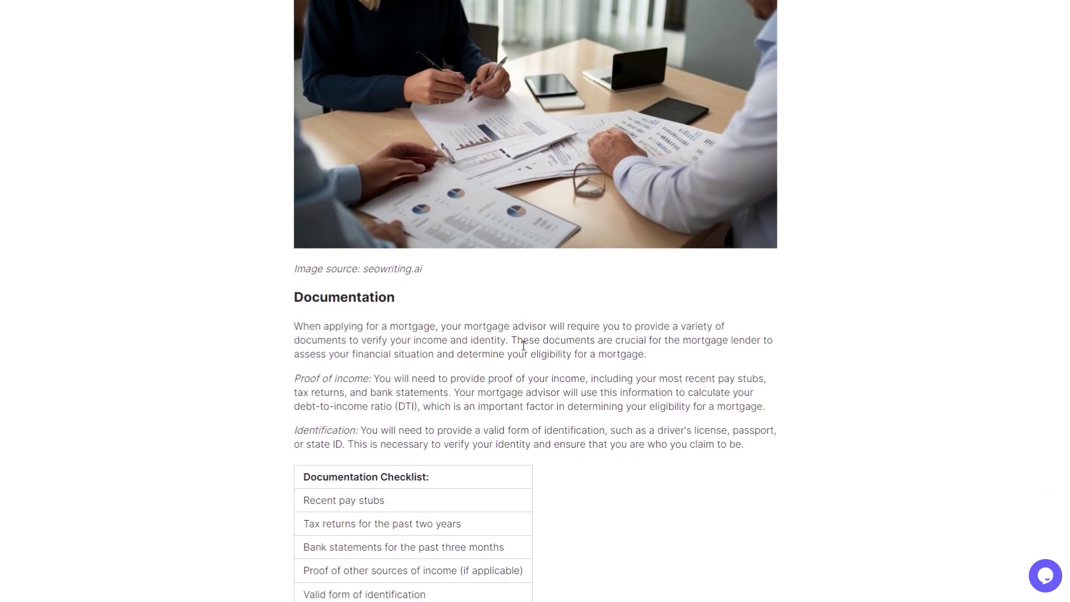
scroll(523, 345, "down", 5)
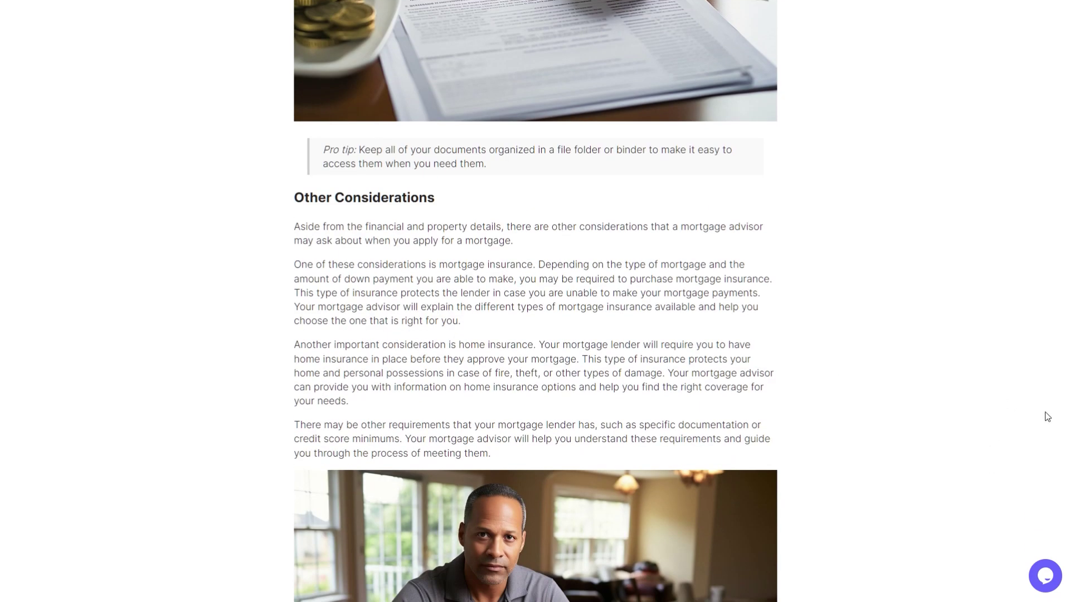
scroll(535, 301, "down", 15)
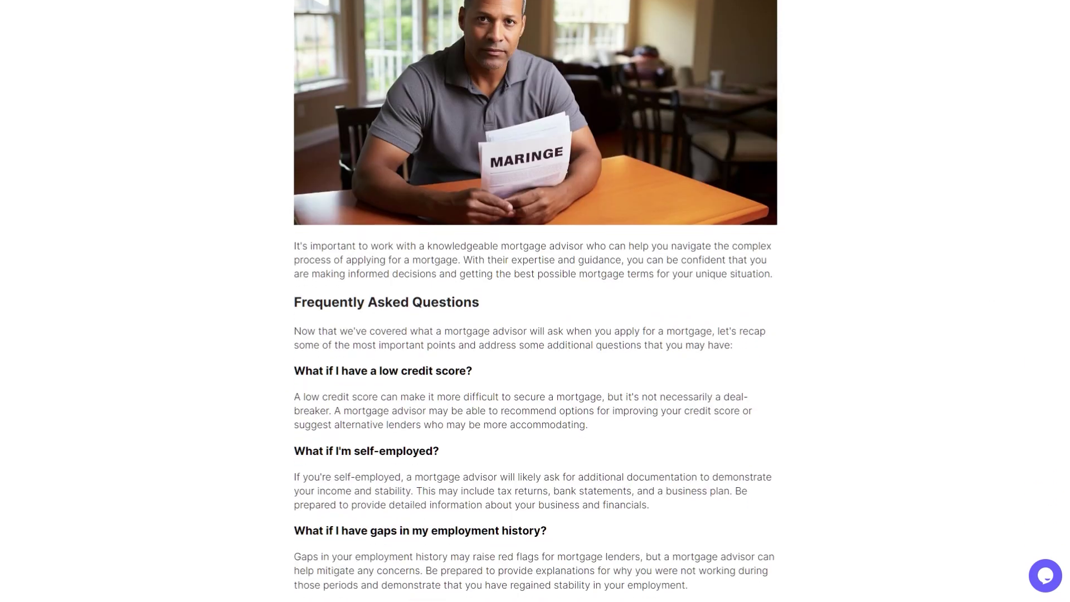
scroll(1061, 508, "up", 7)
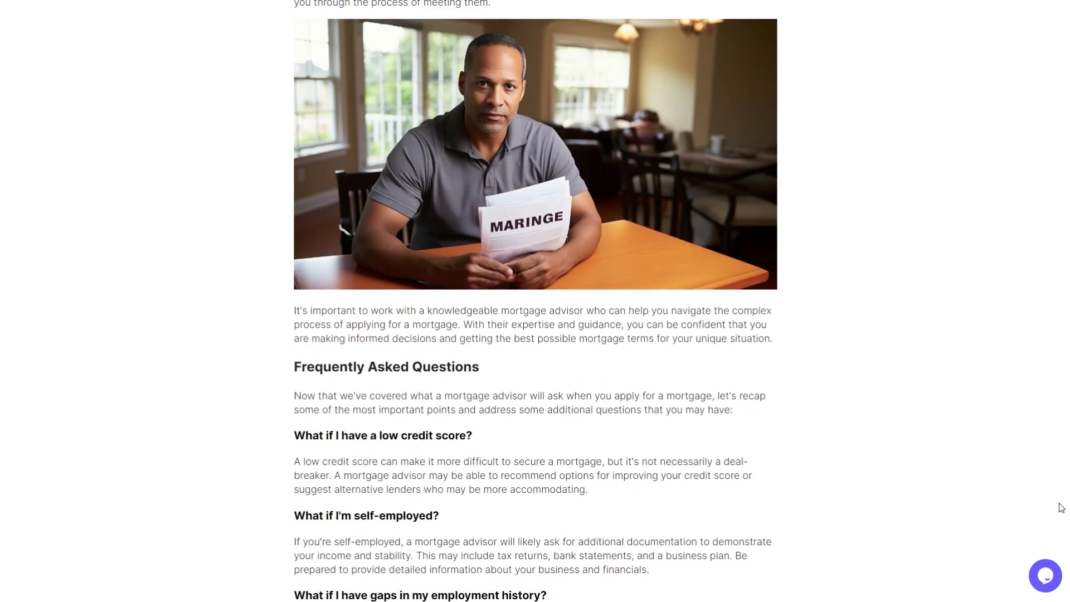
scroll(351, 312, "down", 4)
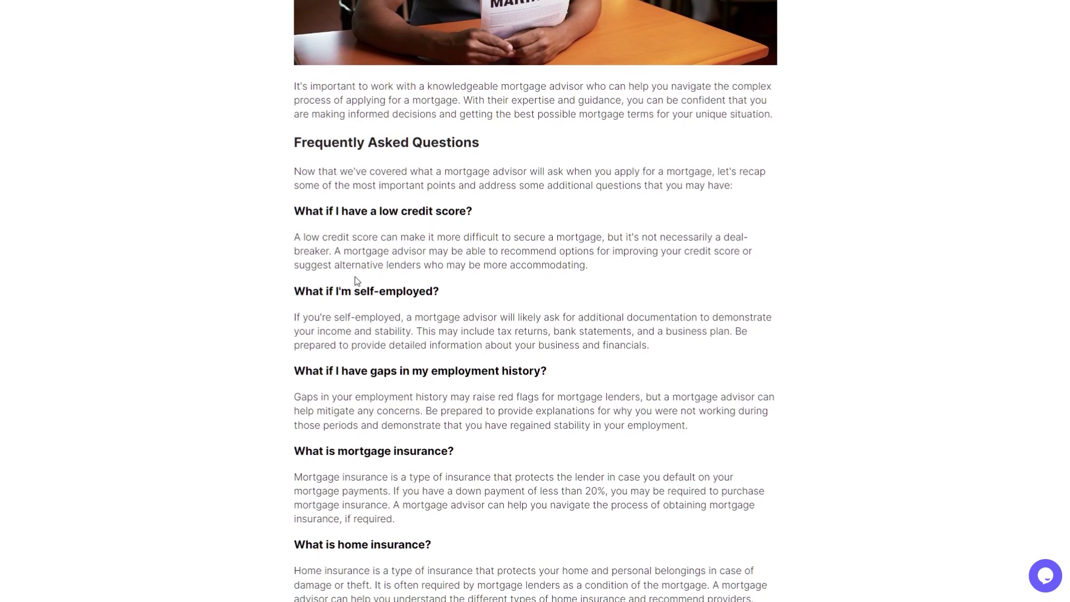
scroll(423, 335, "down", 3)
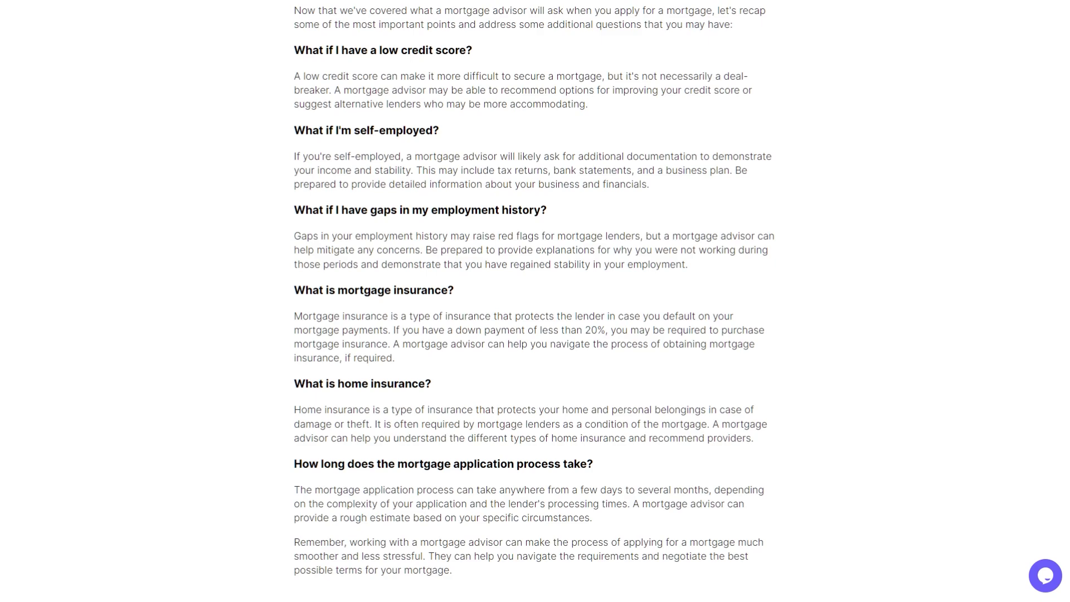
key("Home")
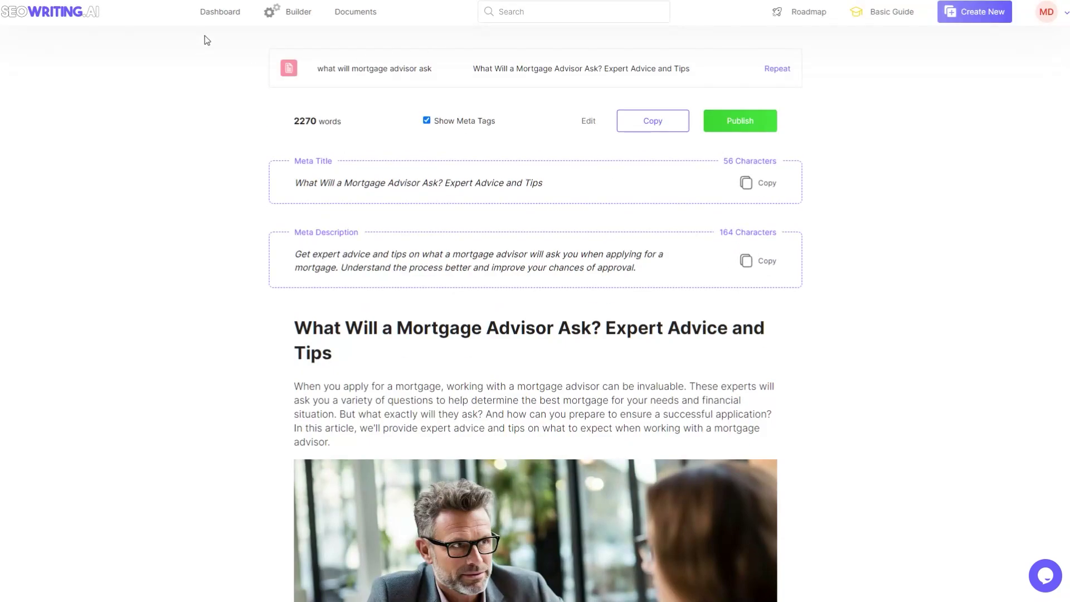
- Go to the Dashboard and highlight the 24 / 25 AI Images count under Your plan
left_click(217, 14)
scroll(530, 432, "down", 4)
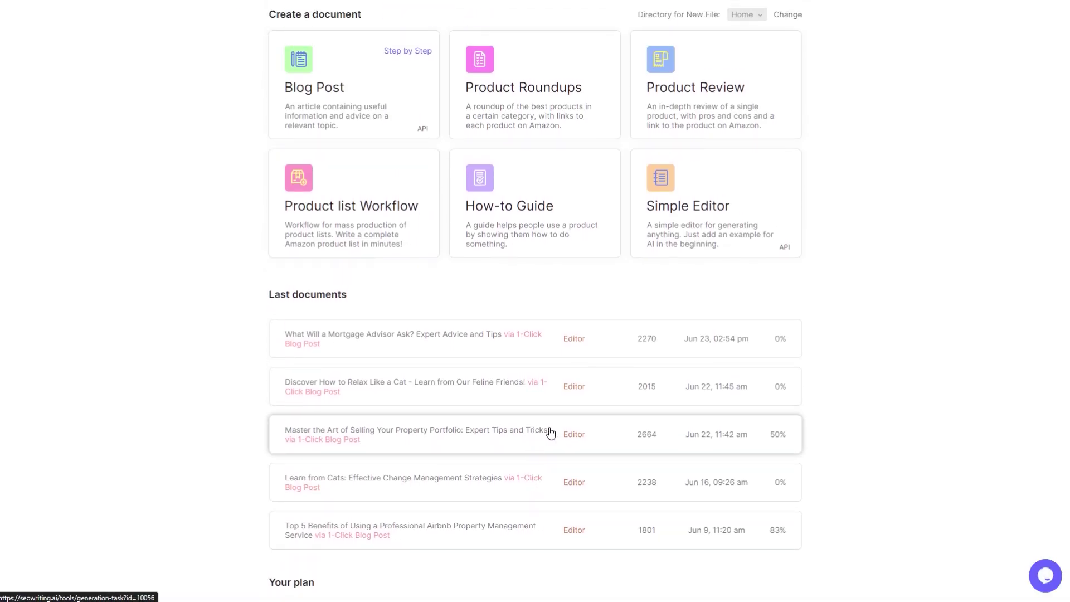
scroll(552, 440, "down", 2)
left_click_drag(595, 536, 630, 538)
left_click(613, 537)
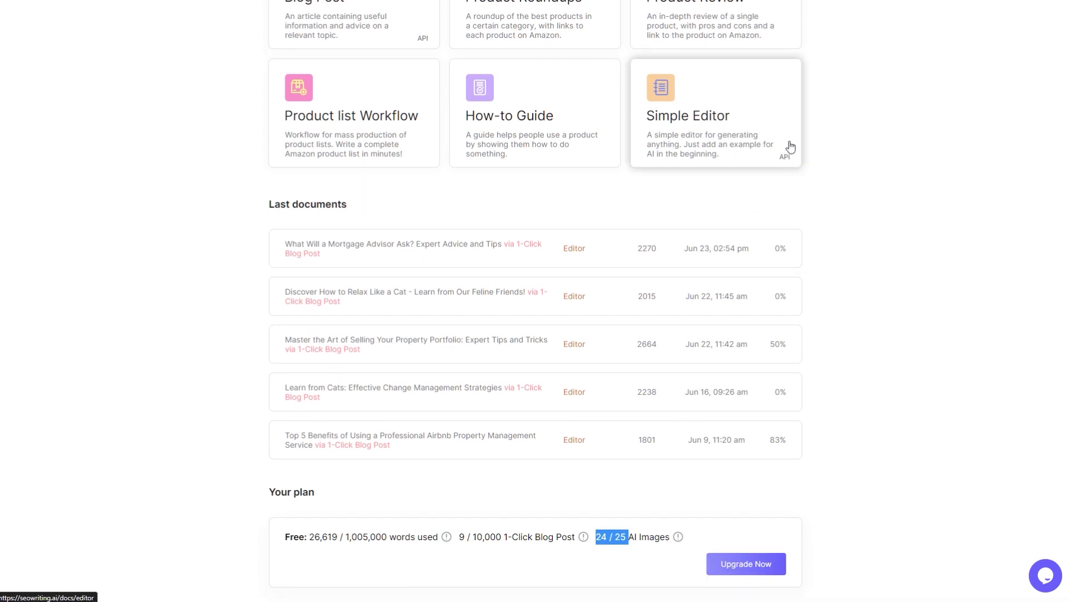
scroll(784, 153, "up", 5)
scroll(796, 508, "down", 5)
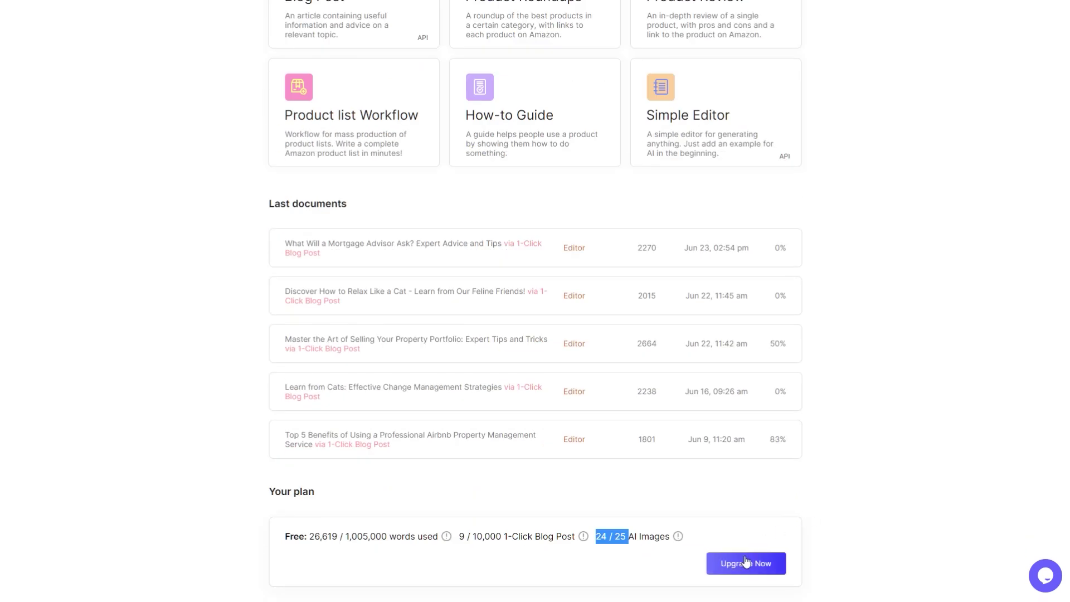
- Open Upgrade Now and review the Subscription page's Free $0 versus Pro $19/month for 75,000 words
left_click(726, 566)
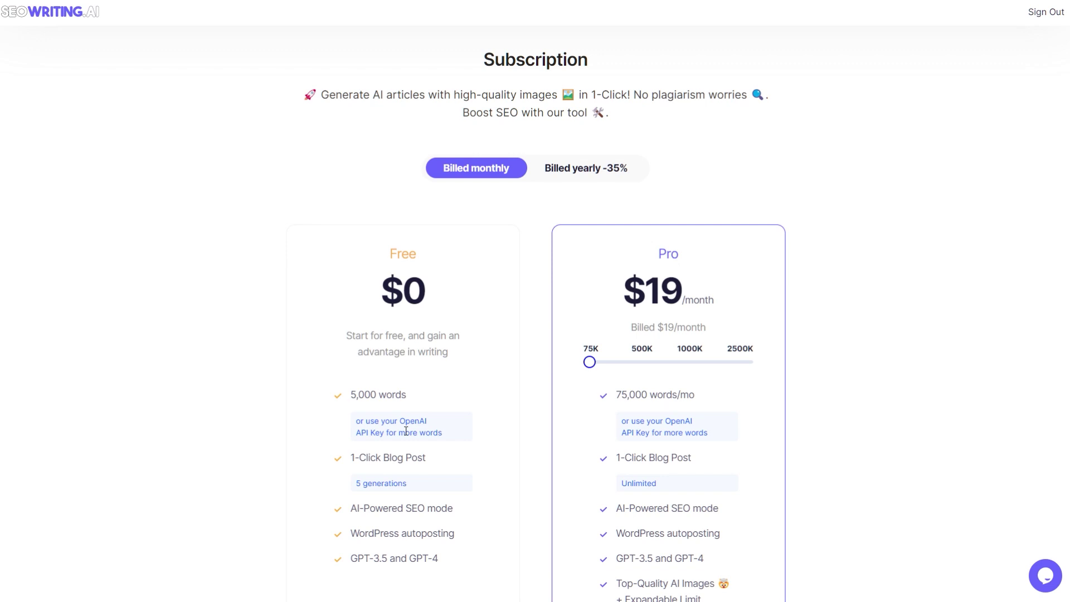
scroll(375, 461, "down", 5)
scroll(318, 307, "up", 5)
scroll(810, 399, "down", 1)
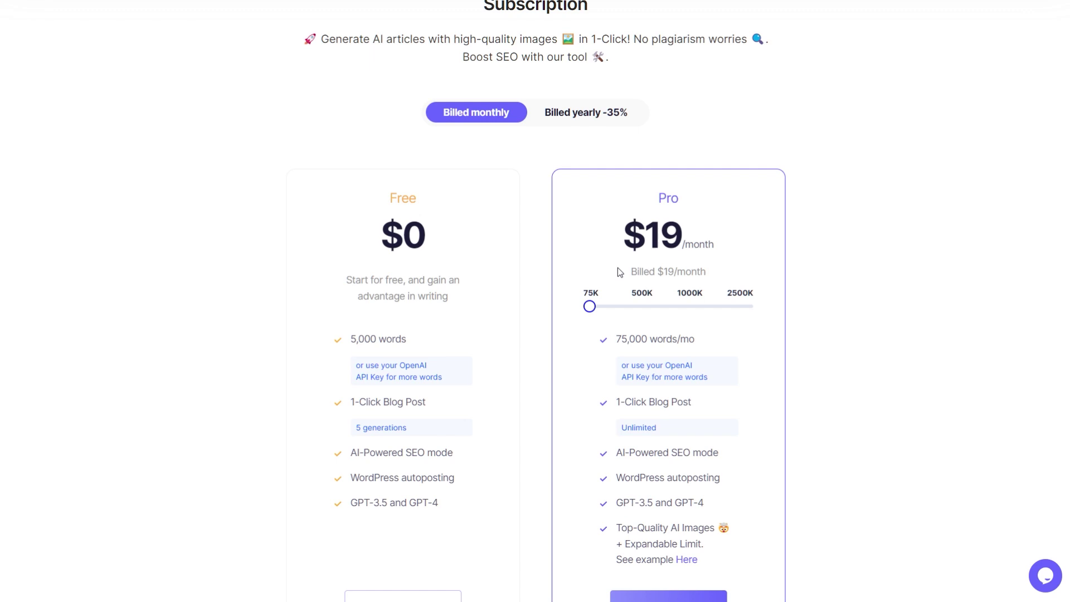
left_click_drag(620, 344, 697, 341)
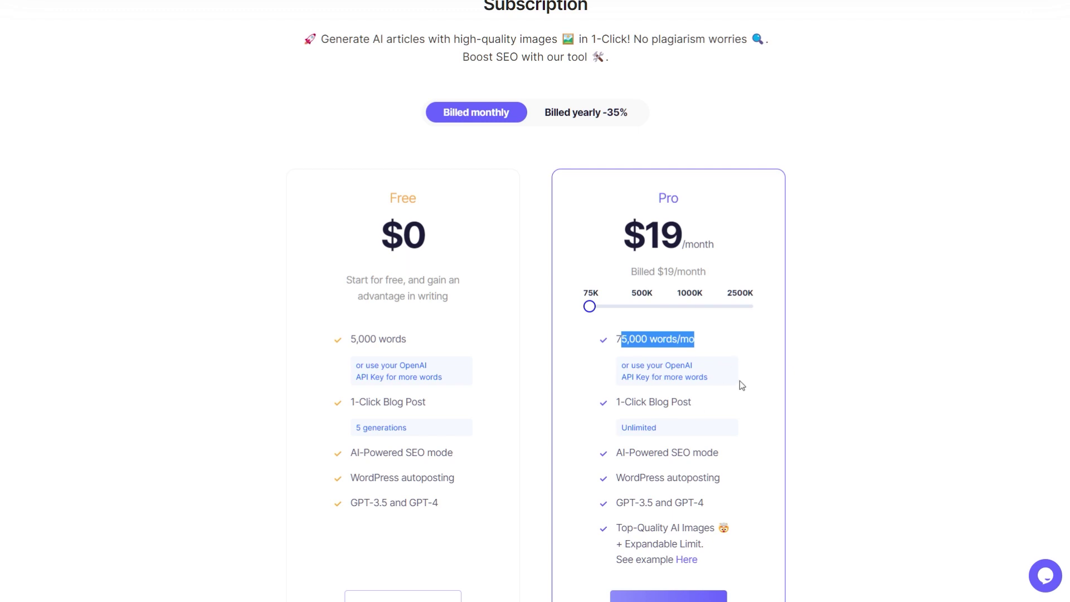
scroll(739, 383, "down", 1)
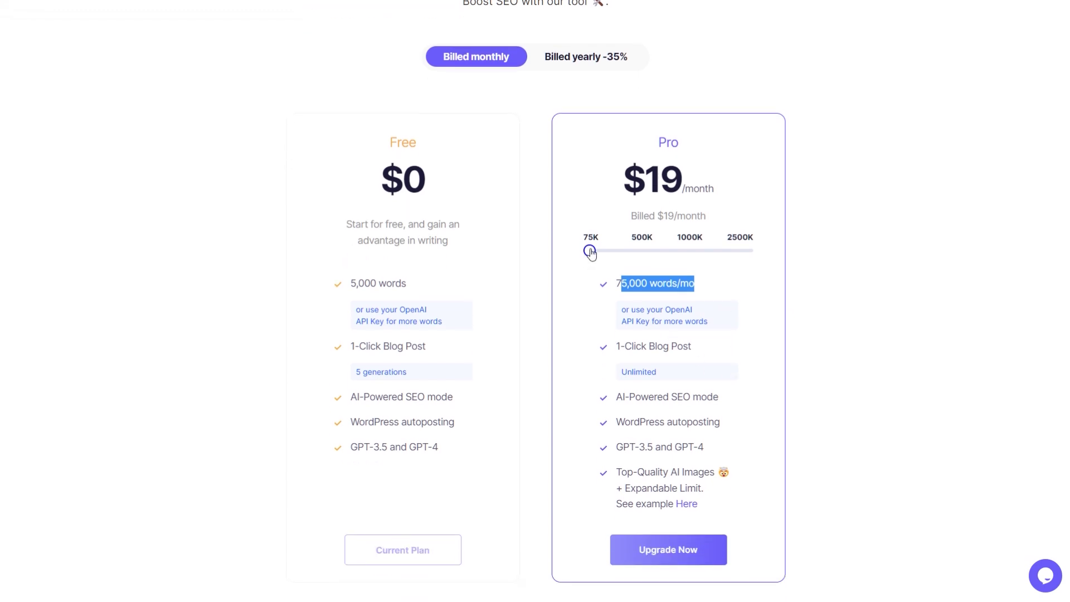
left_click_drag(595, 252, 748, 252)
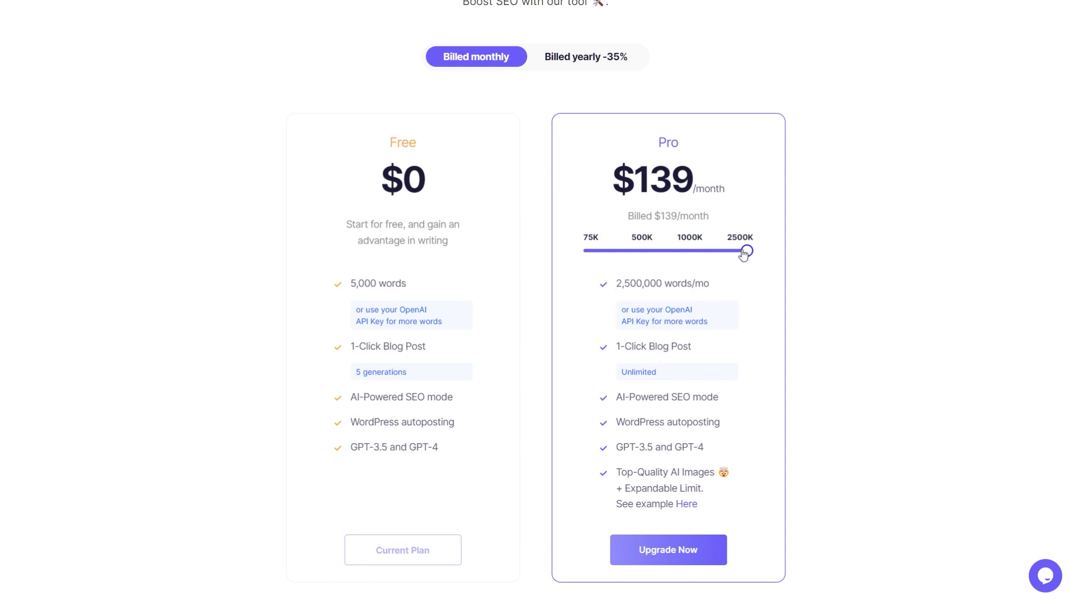
left_click_drag(745, 254, 590, 252)
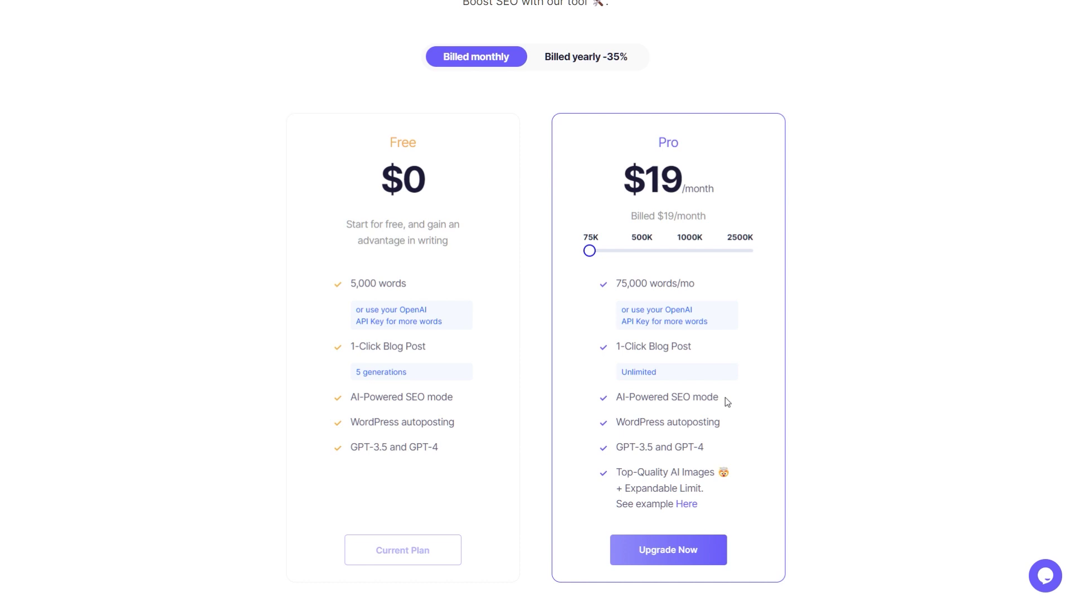
scroll(713, 385, "up", 2)
scroll(713, 365, "down", 2)
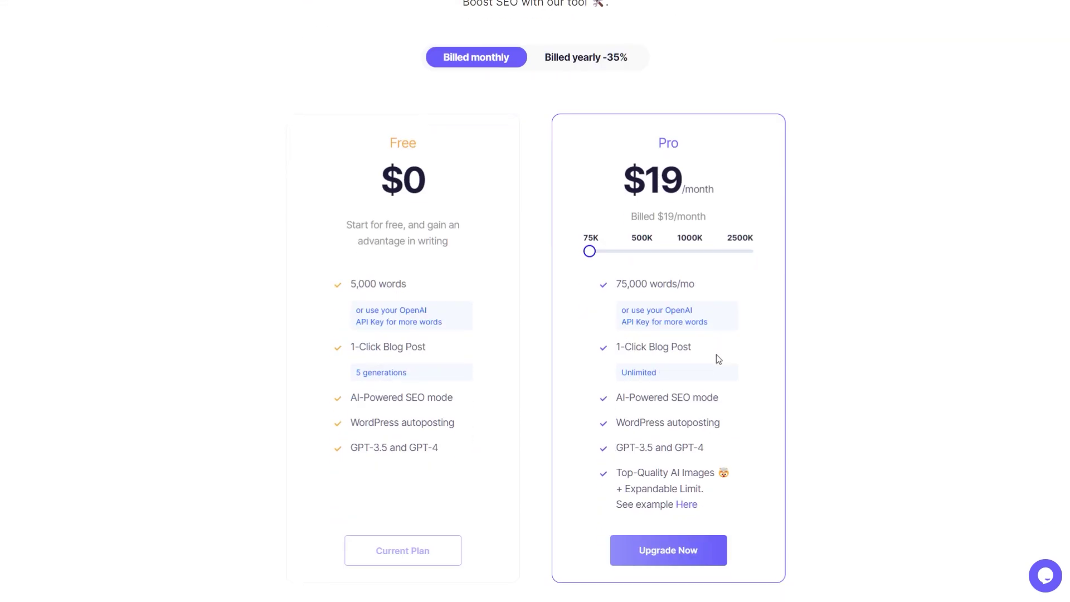
scroll(721, 332, "down", 1)
scroll(725, 334, "up", 3)
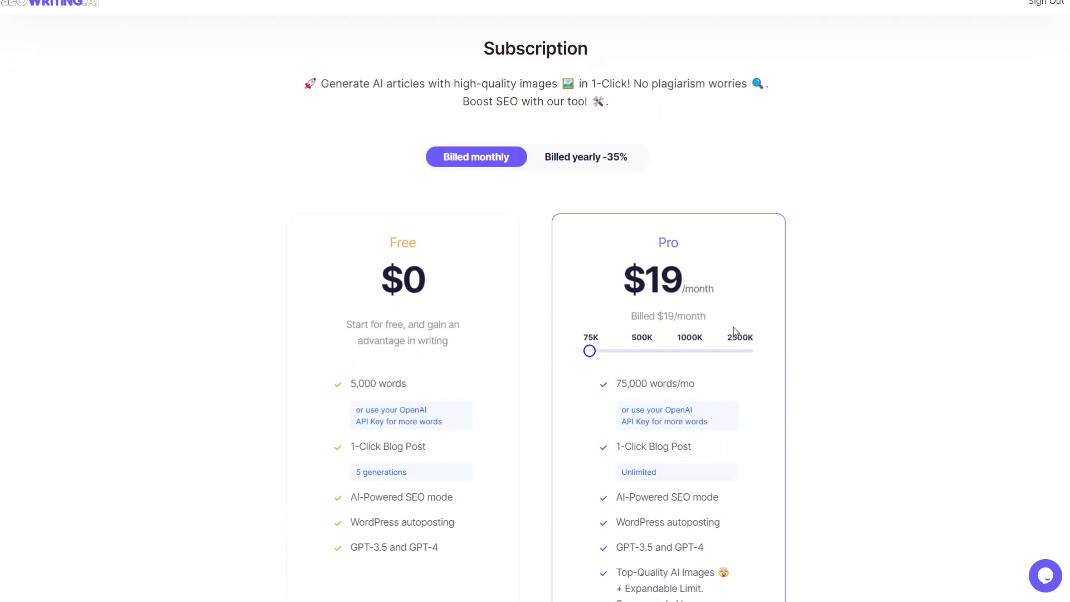
scroll(627, 192, "down", 1)
scroll(633, 190, "up", 1)
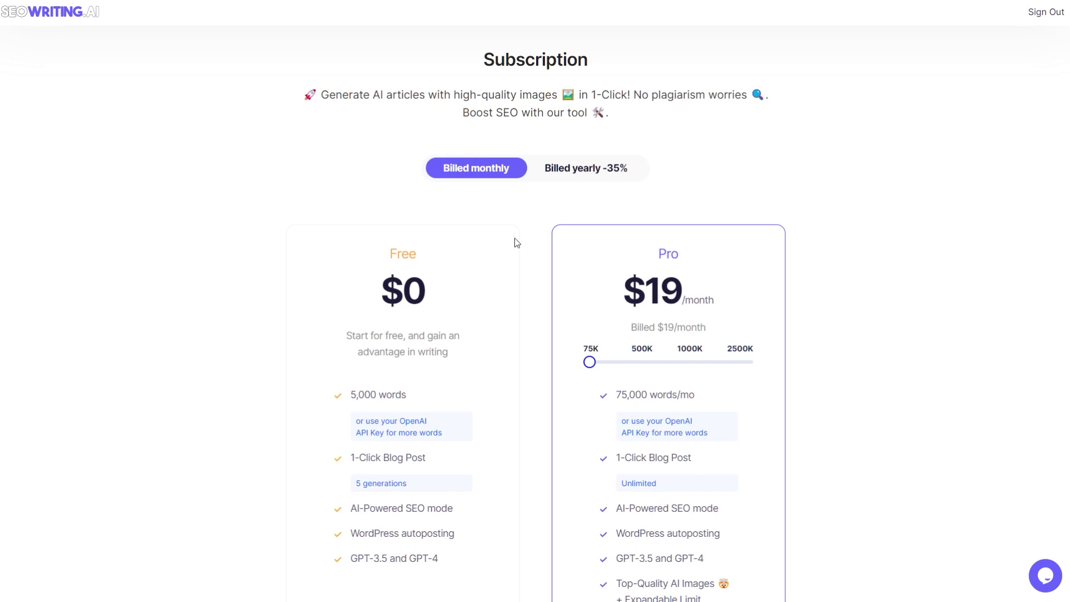